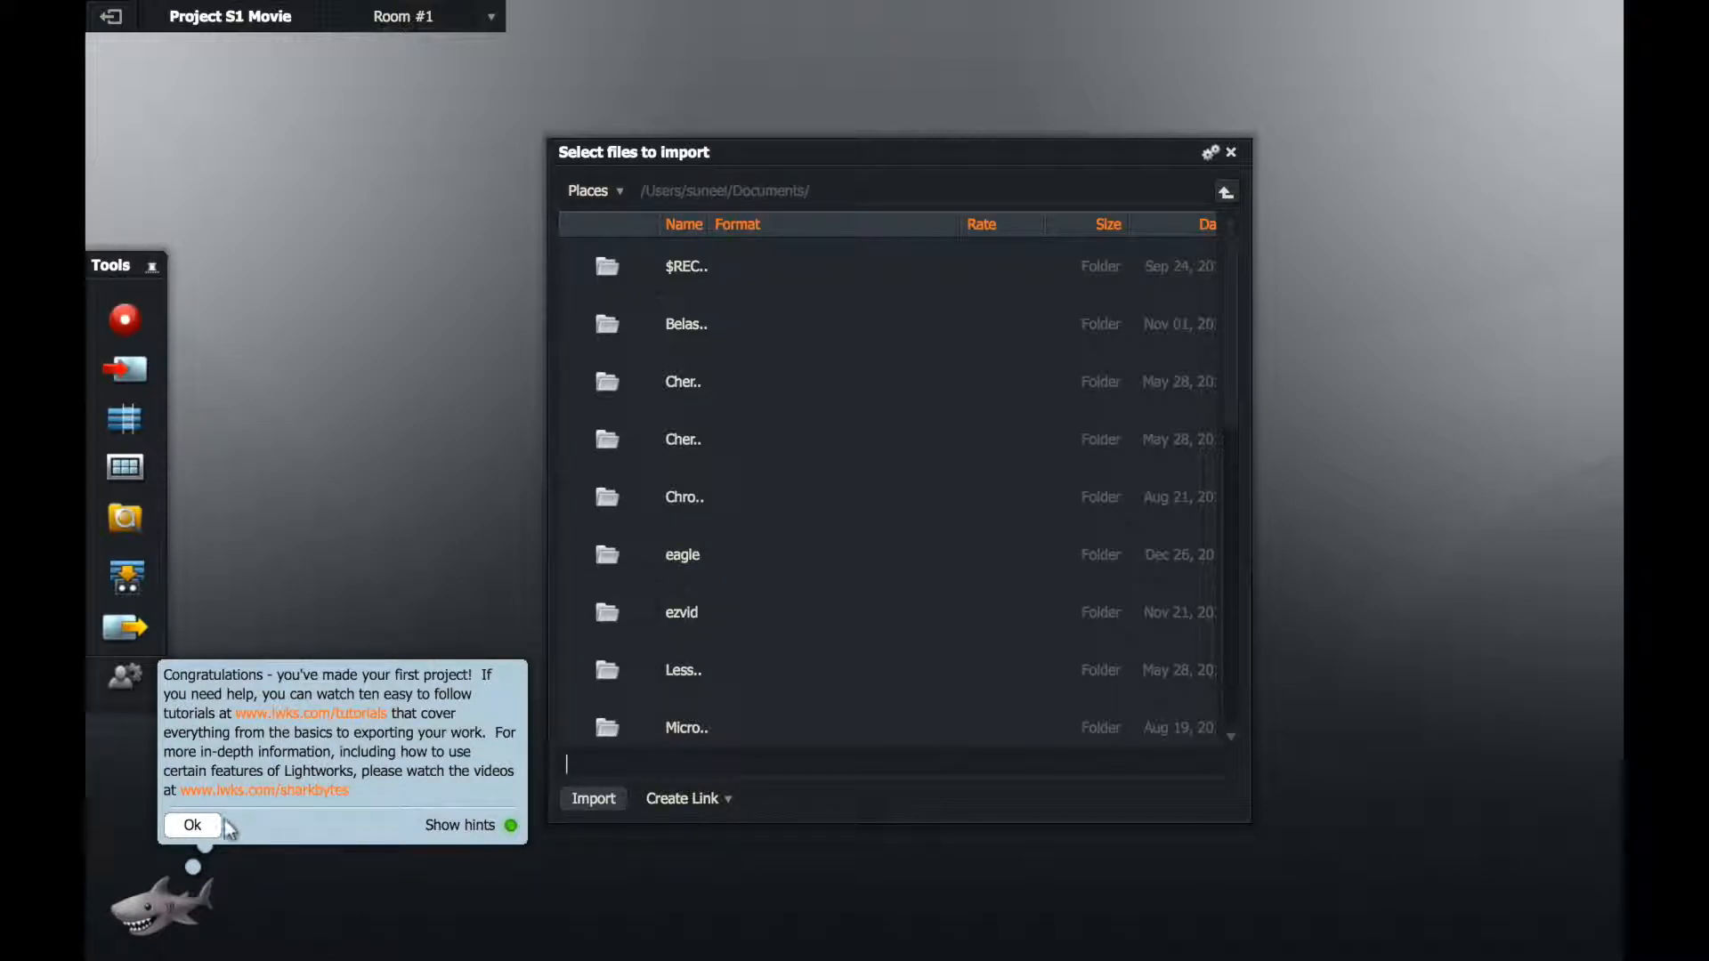
Step: Dismiss the project hint and widen the Name column of the import file list to show full folder names
{"action": "left_click", "coordinate": [193, 825]}
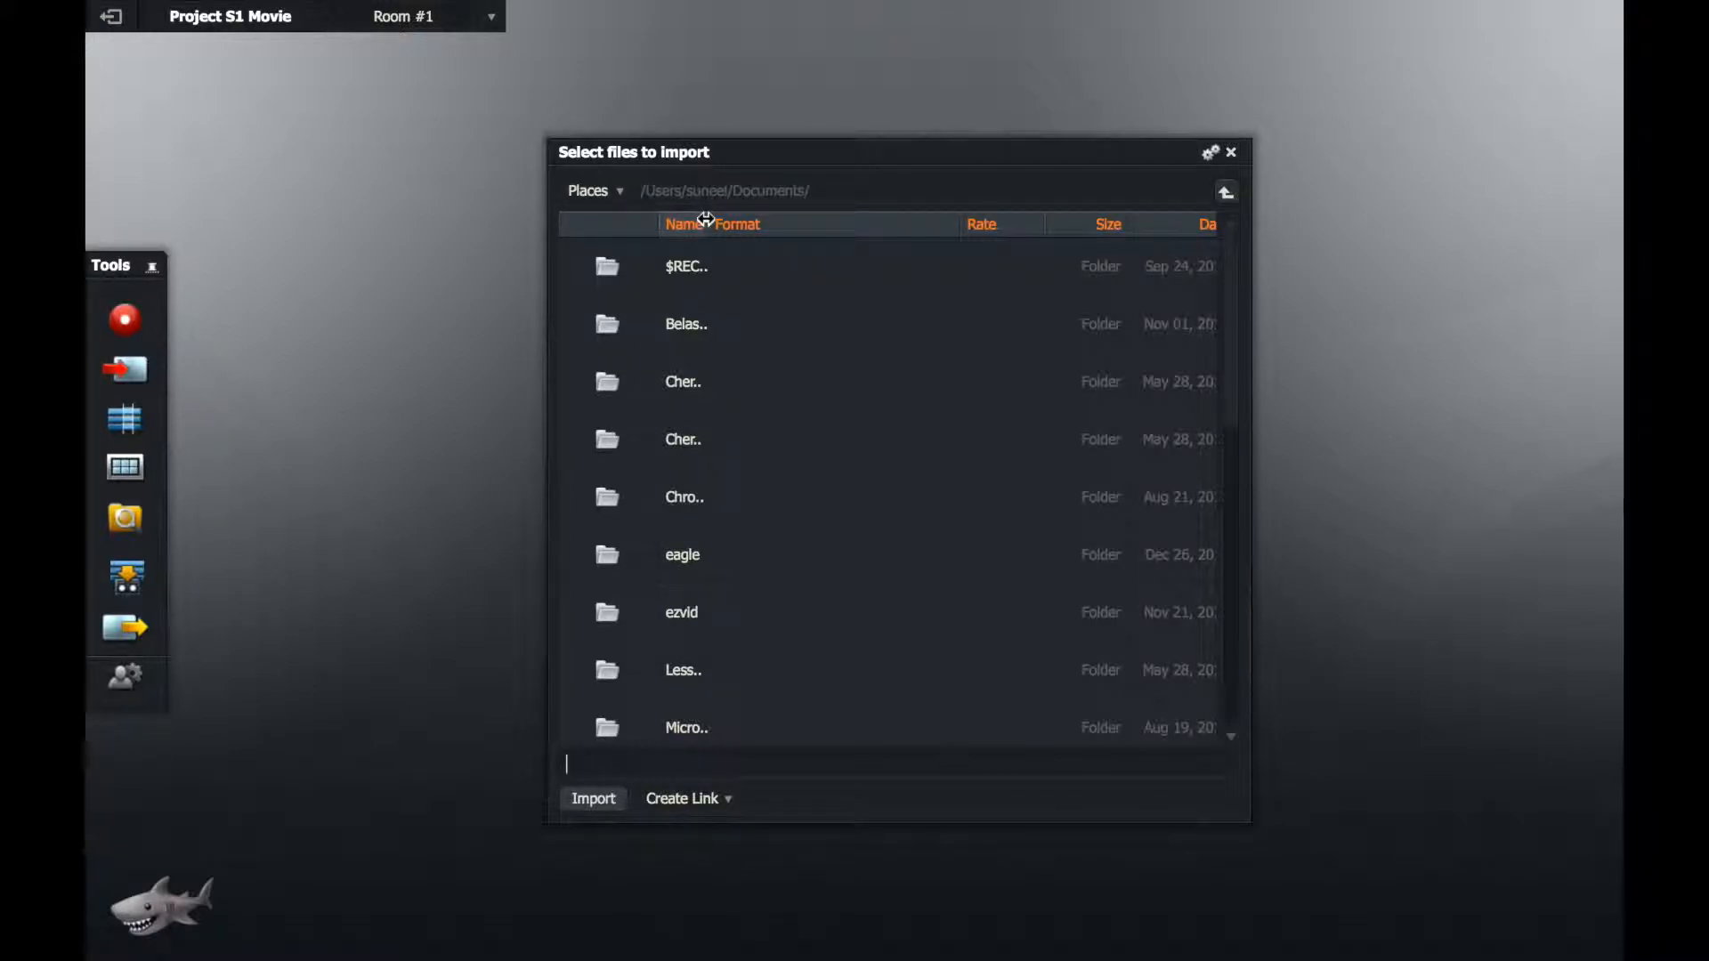
{"action": "left_click_drag", "start_coordinate": [706, 219], "coordinate": [790, 191]}
{"action": "scroll", "coordinate": [680, 434], "scroll_direction": "down", "scroll_amount": 10}
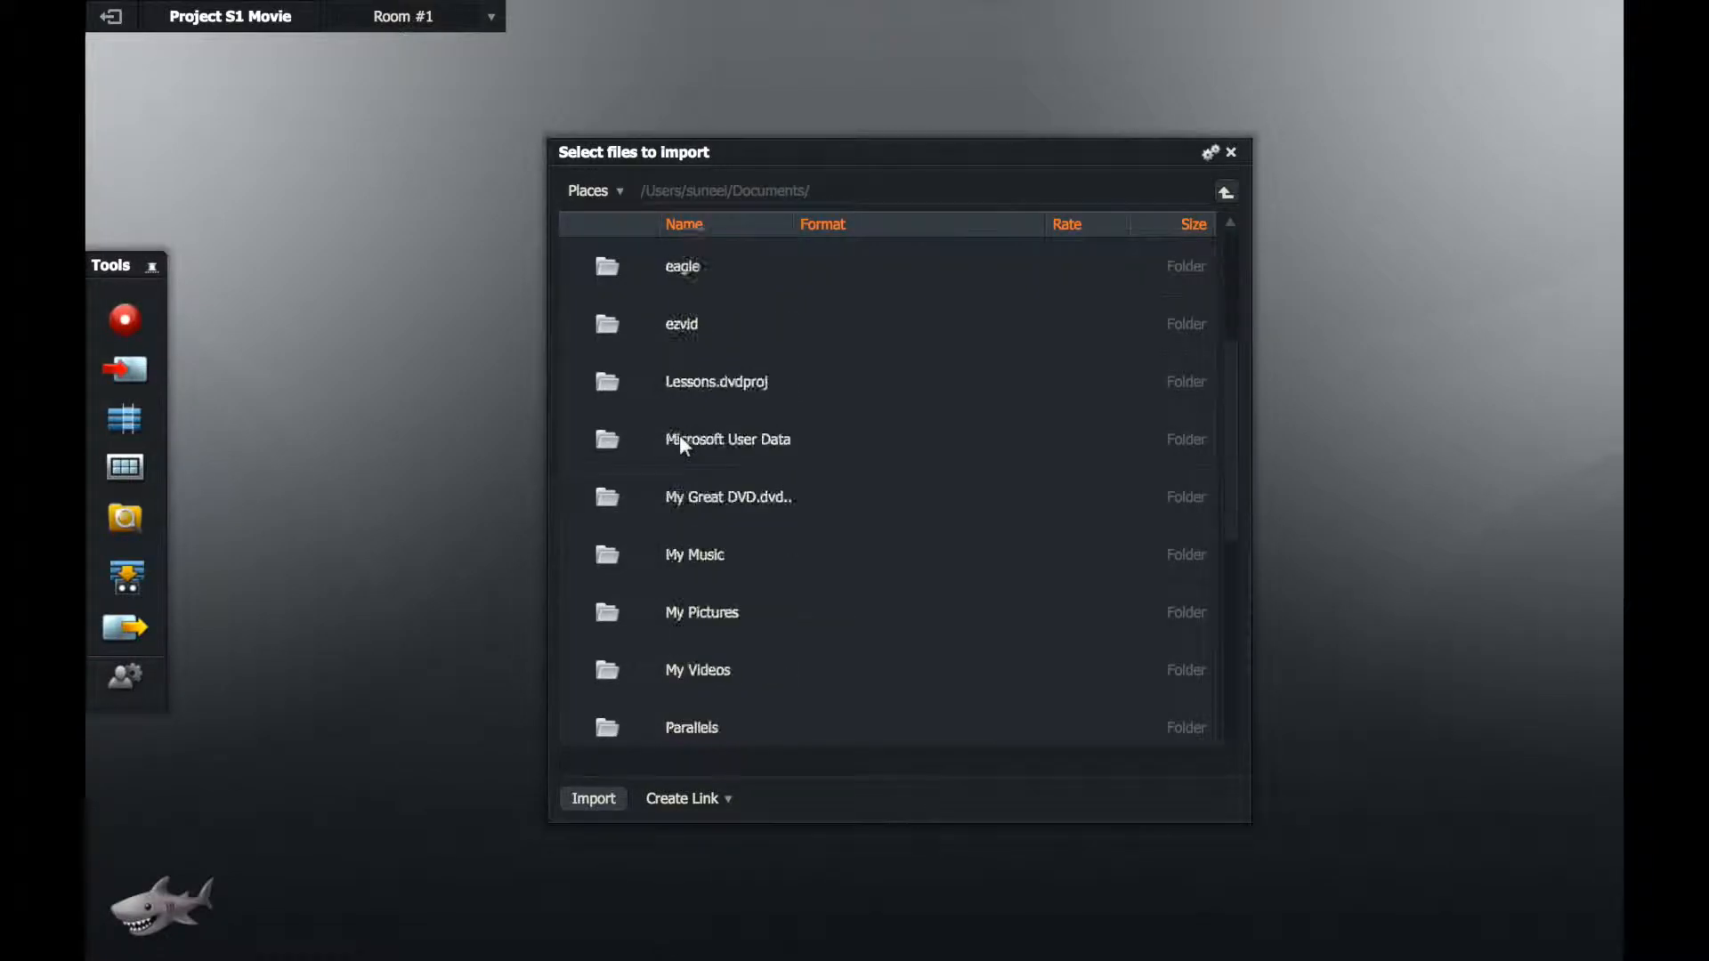
{"action": "scroll", "coordinate": [724, 354], "scroll_direction": "up", "scroll_amount": 6}
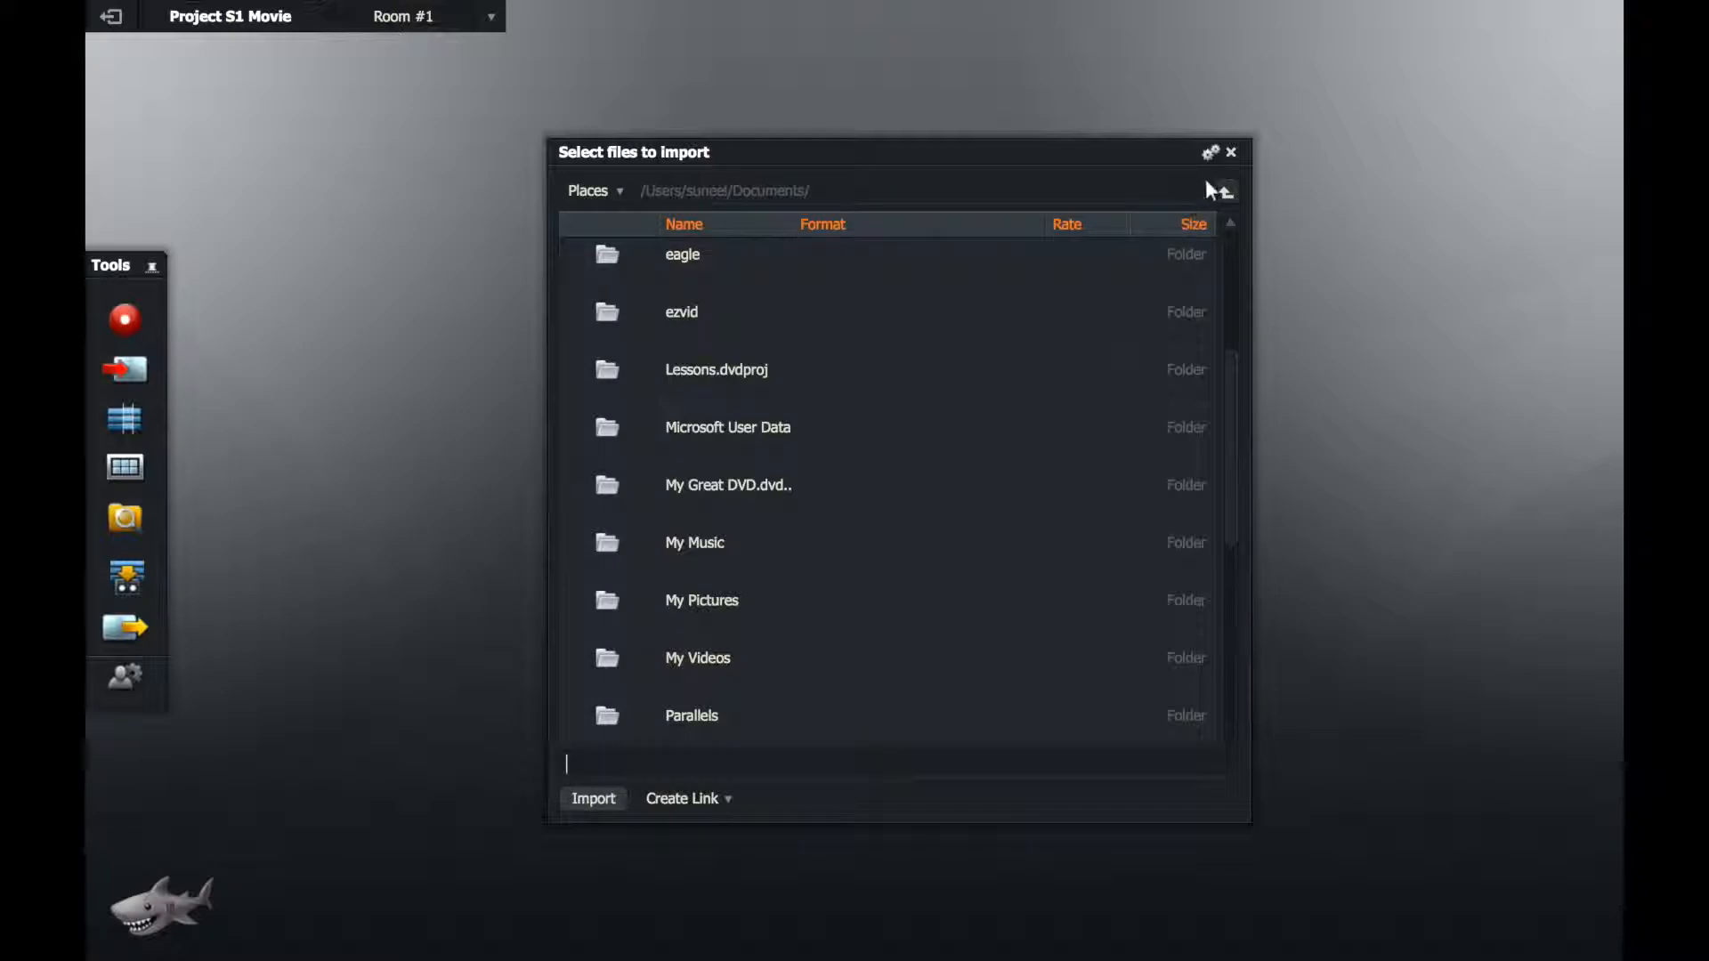
Step: Browse up from Documents to the home folder and open the Clips folder on the Desktop
{"action": "left_click", "coordinate": [1225, 192]}
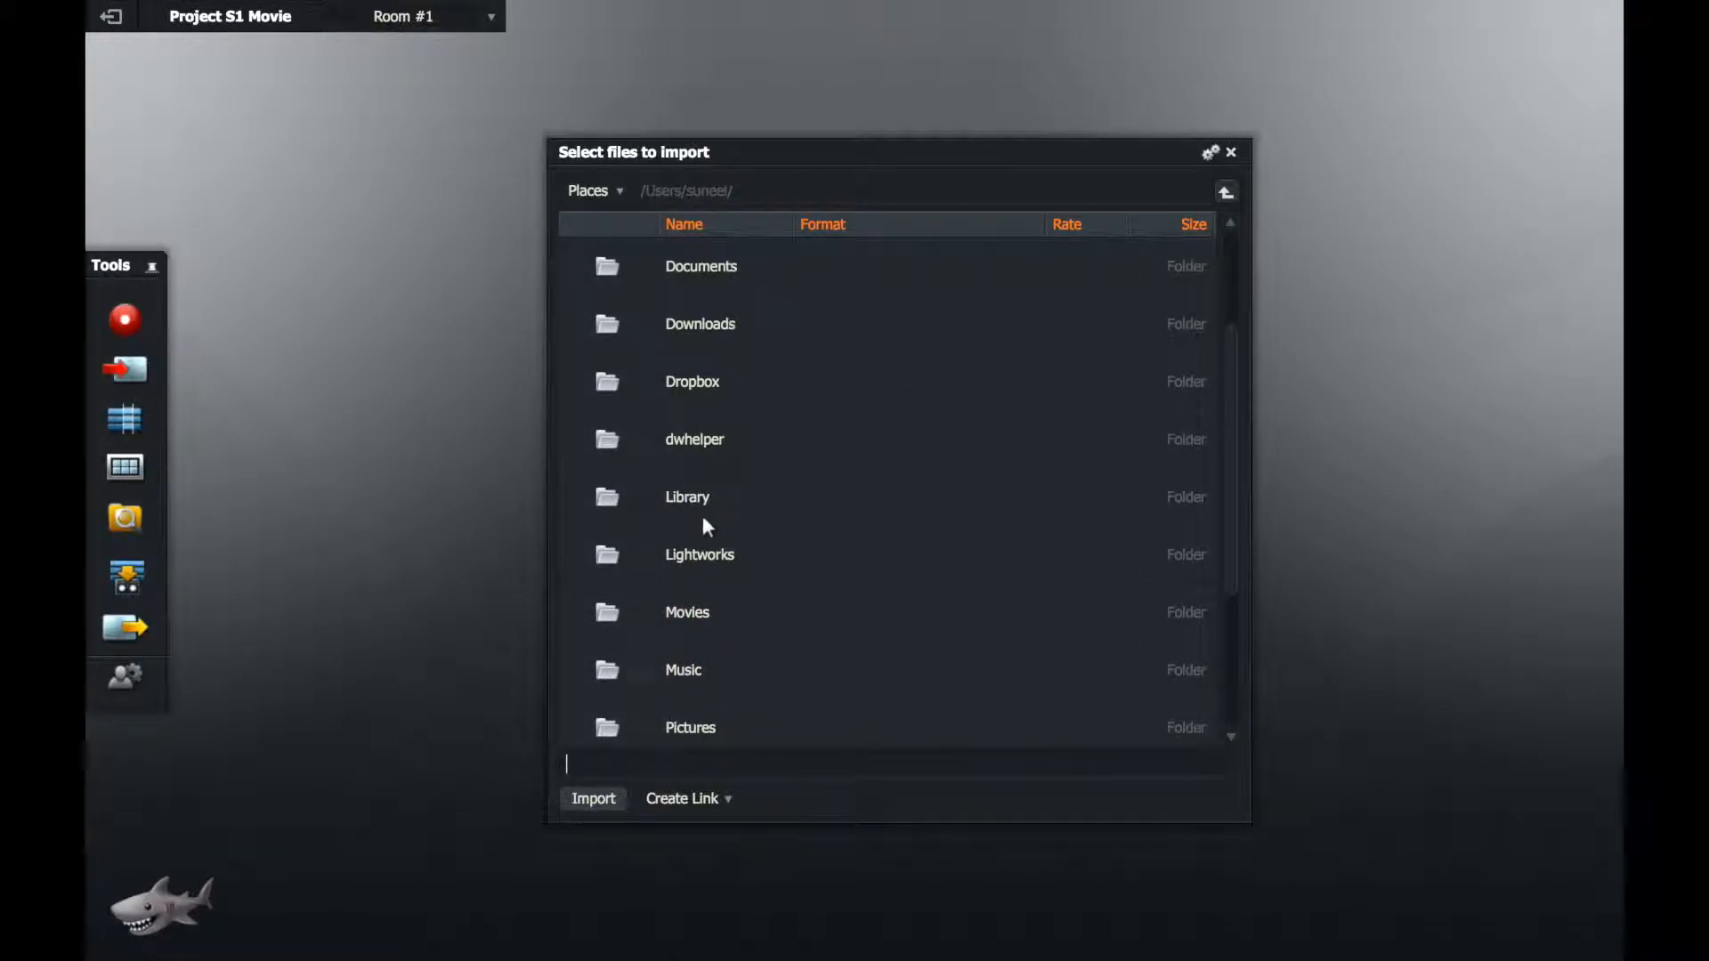
{"action": "scroll", "coordinate": [702, 518], "scroll_direction": "up", "scroll_amount": 3}
{"action": "left_click", "coordinate": [708, 385]}
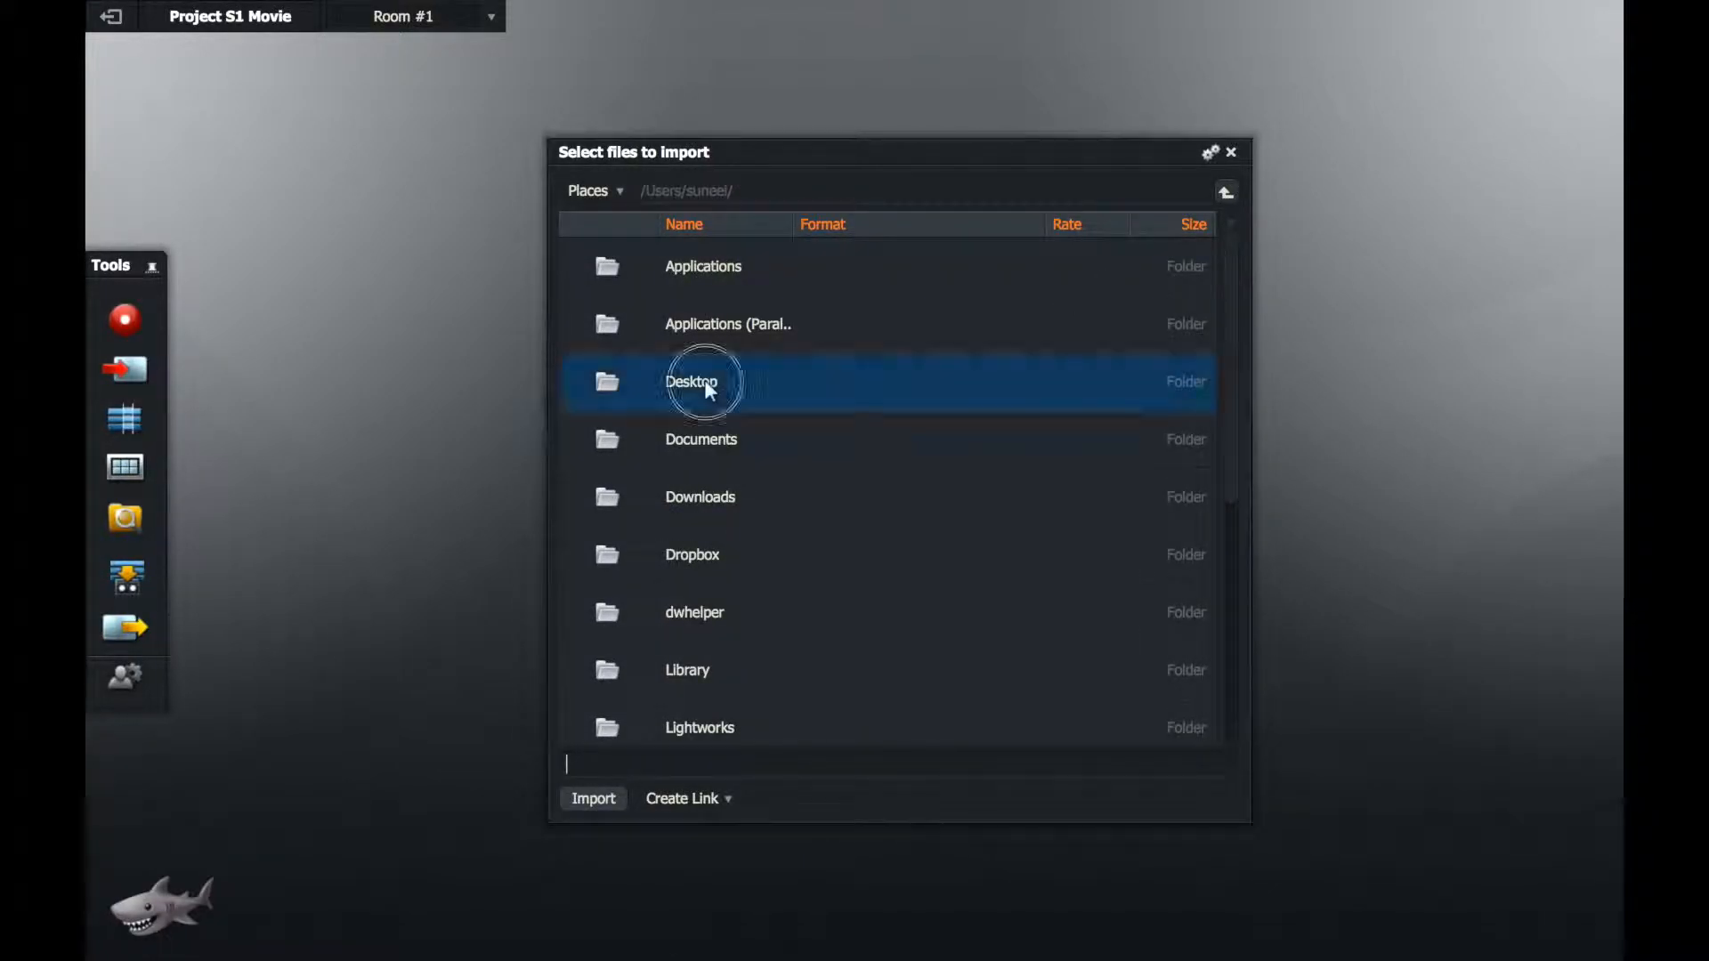
{"action": "double_click", "coordinate": [706, 385]}
{"action": "double_click", "coordinate": [701, 322]}
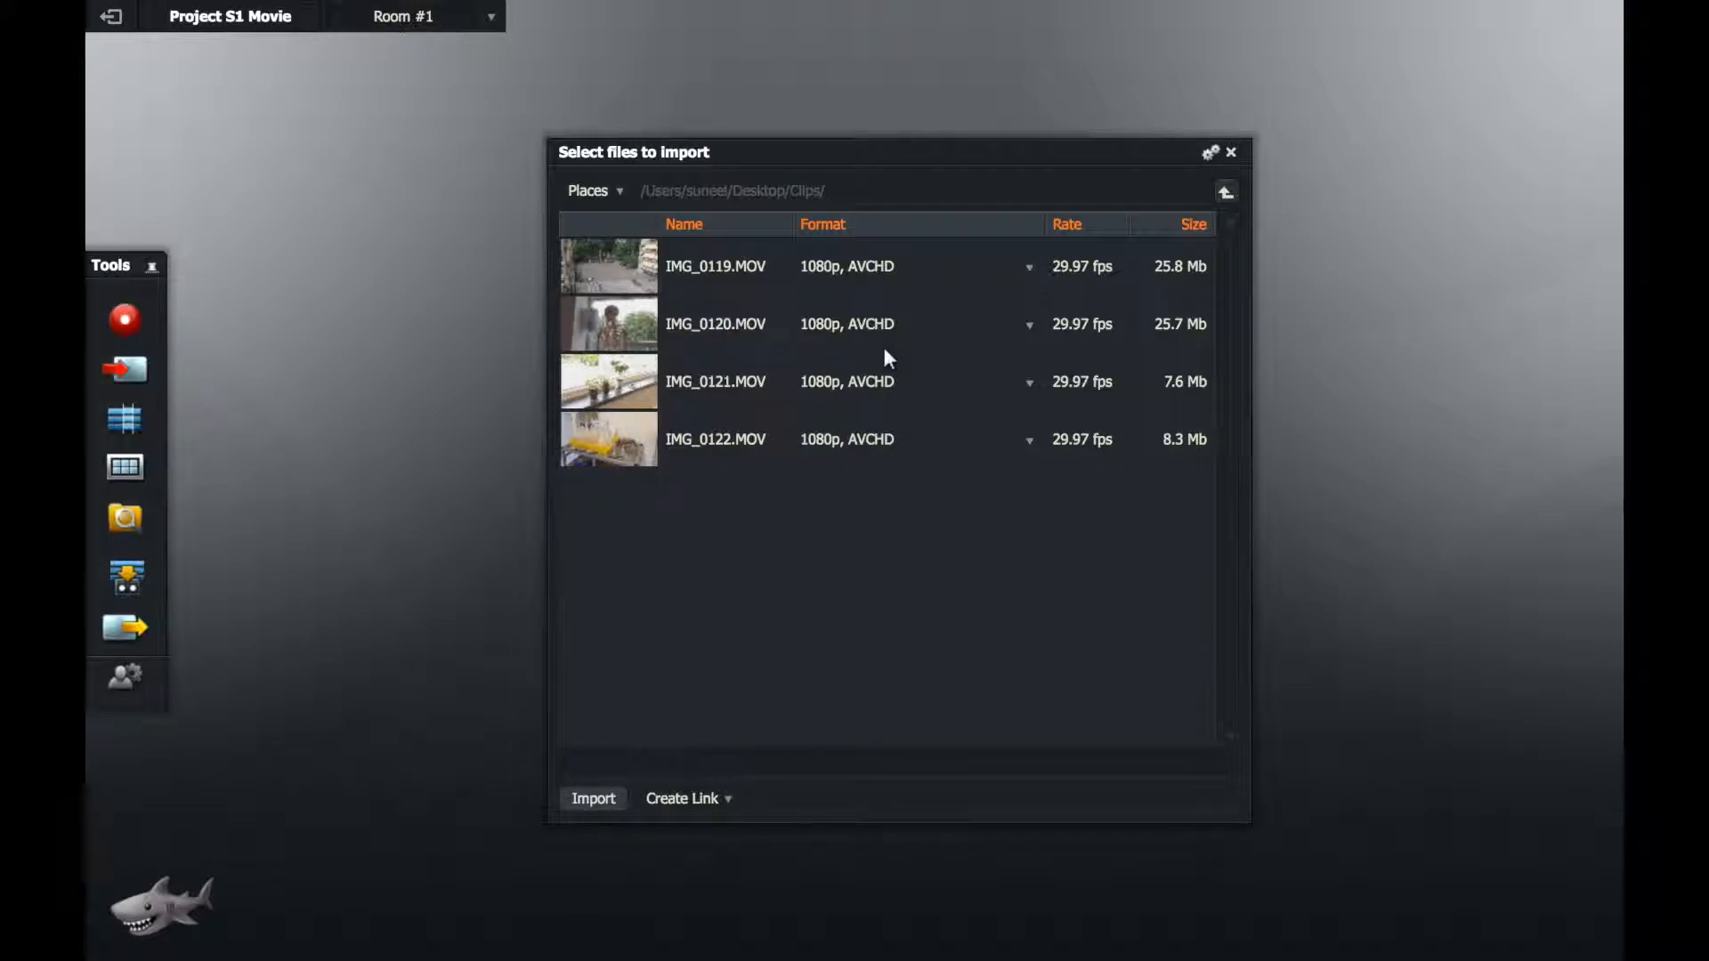
Step: Import the four clips IMG_0119.MOV to IMG_0122.MOV into the project
{"action": "left_click", "coordinate": [737, 258]}
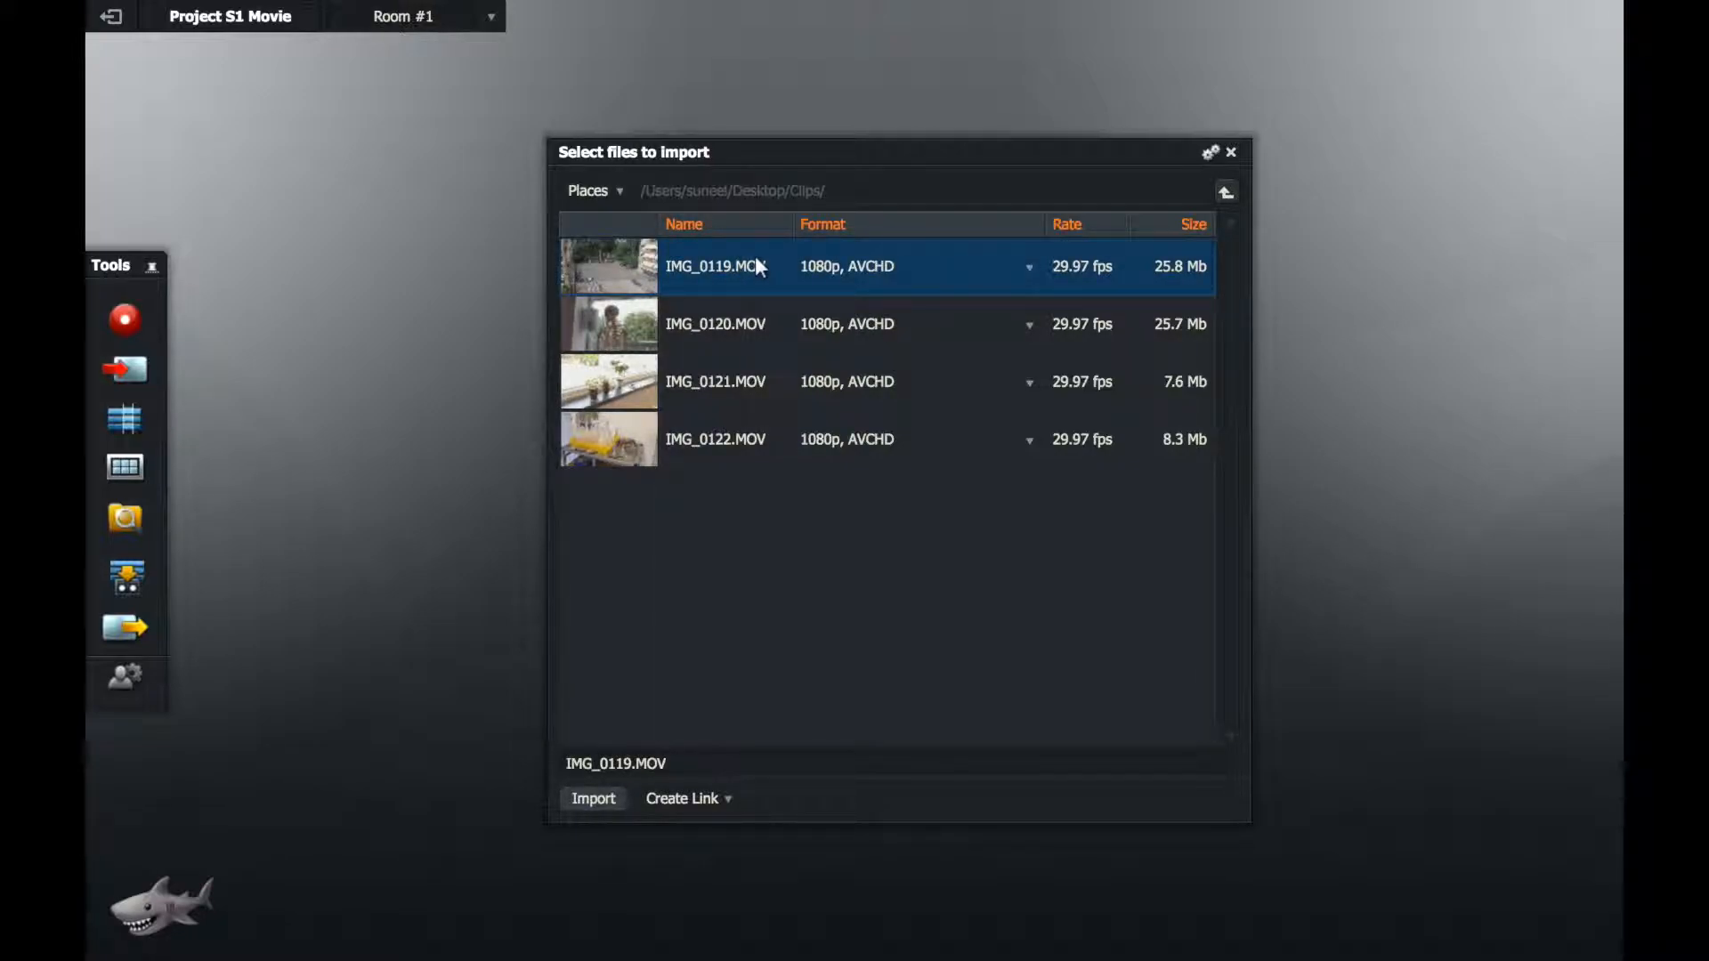
{"action": "left_click", "coordinate": [719, 437], "text": "shift"}
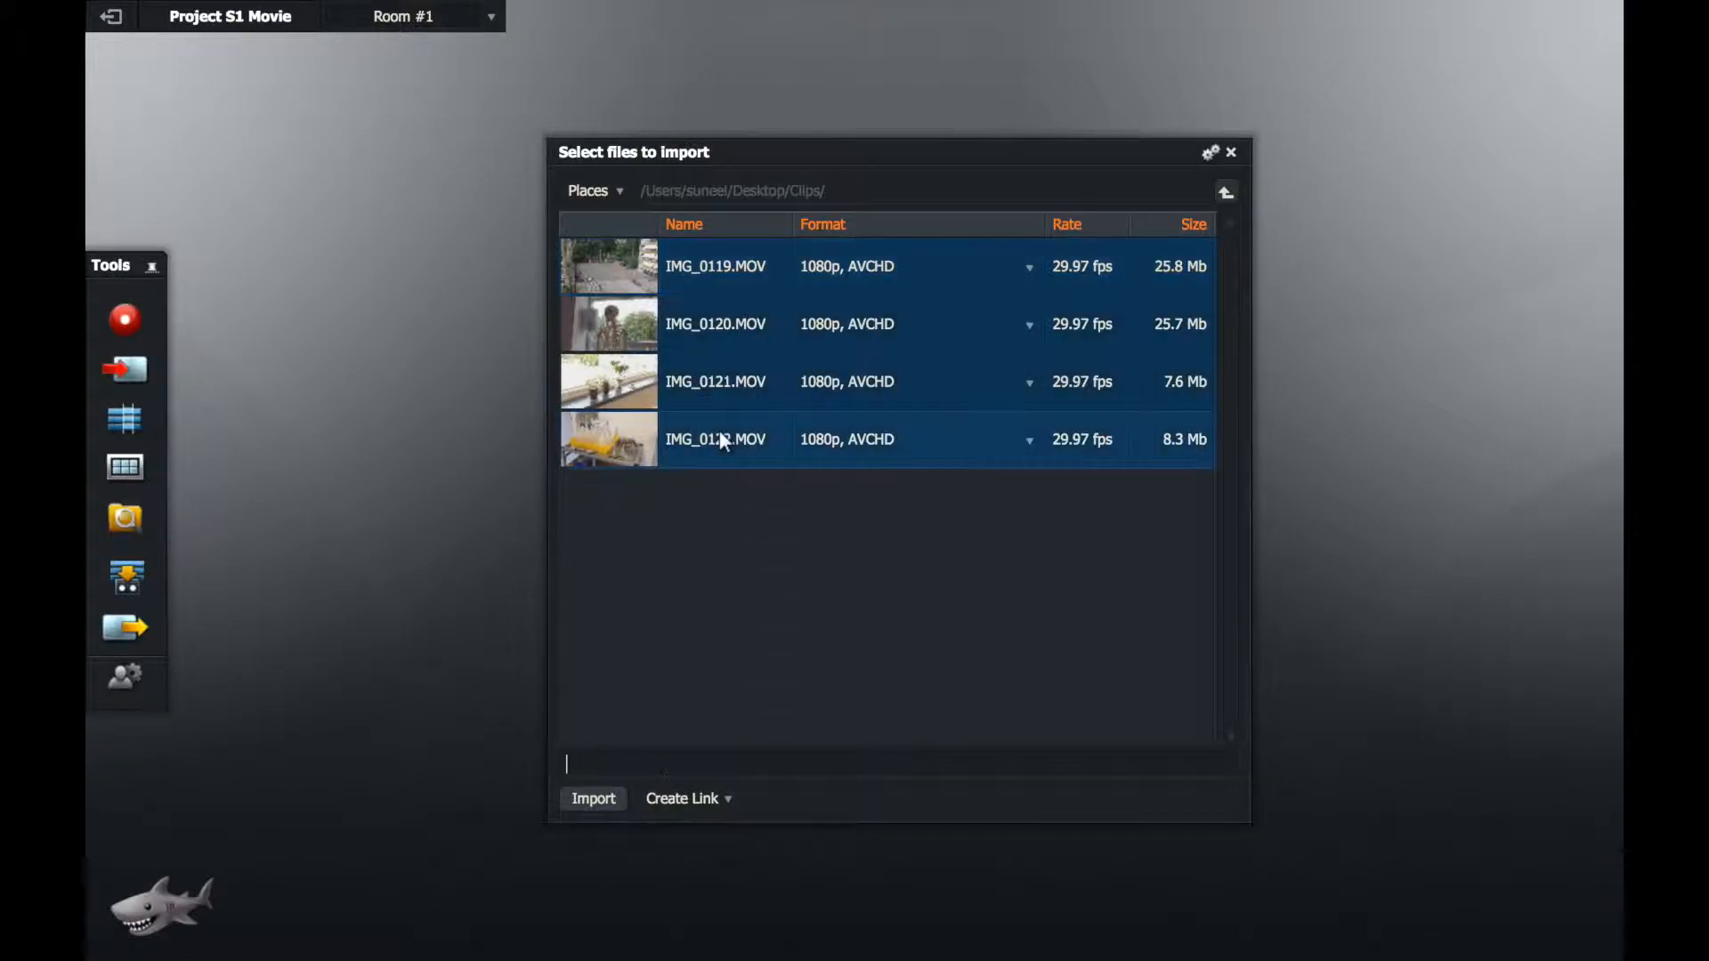
{"action": "left_click", "coordinate": [594, 798]}
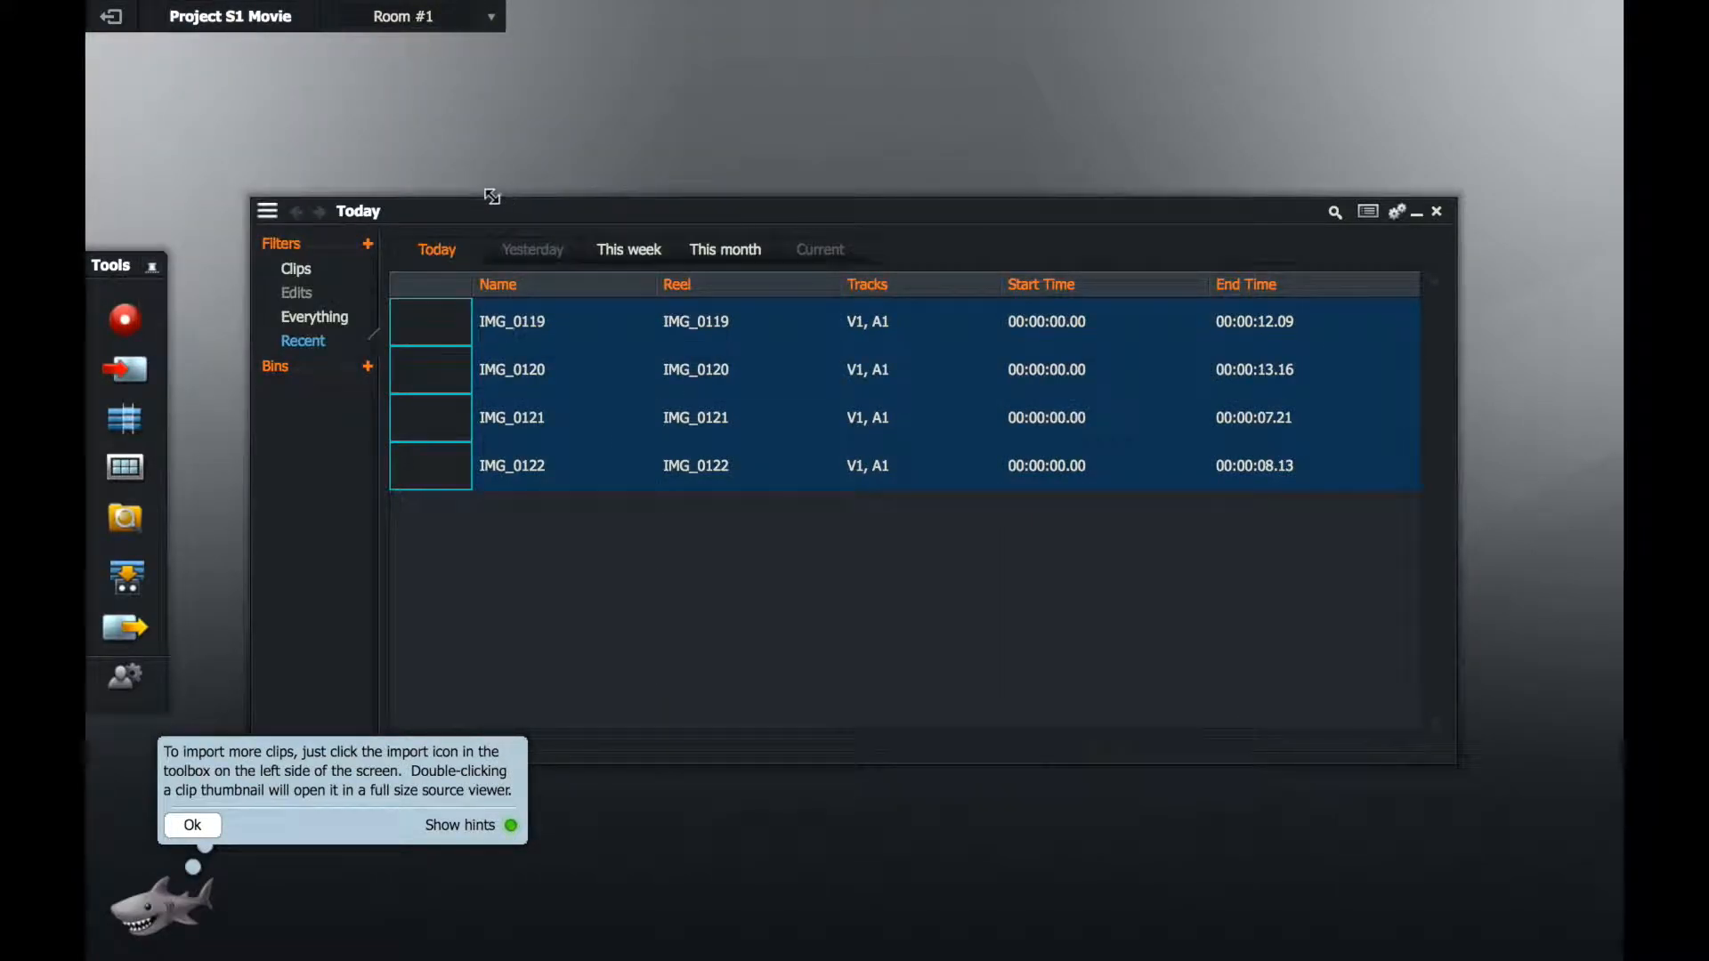
Step: Move the clip list window towards the workspace's upper-left corner and shrink it to a compact size
{"action": "left_click_drag", "start_coordinate": [457, 208], "coordinate": [404, 71]}
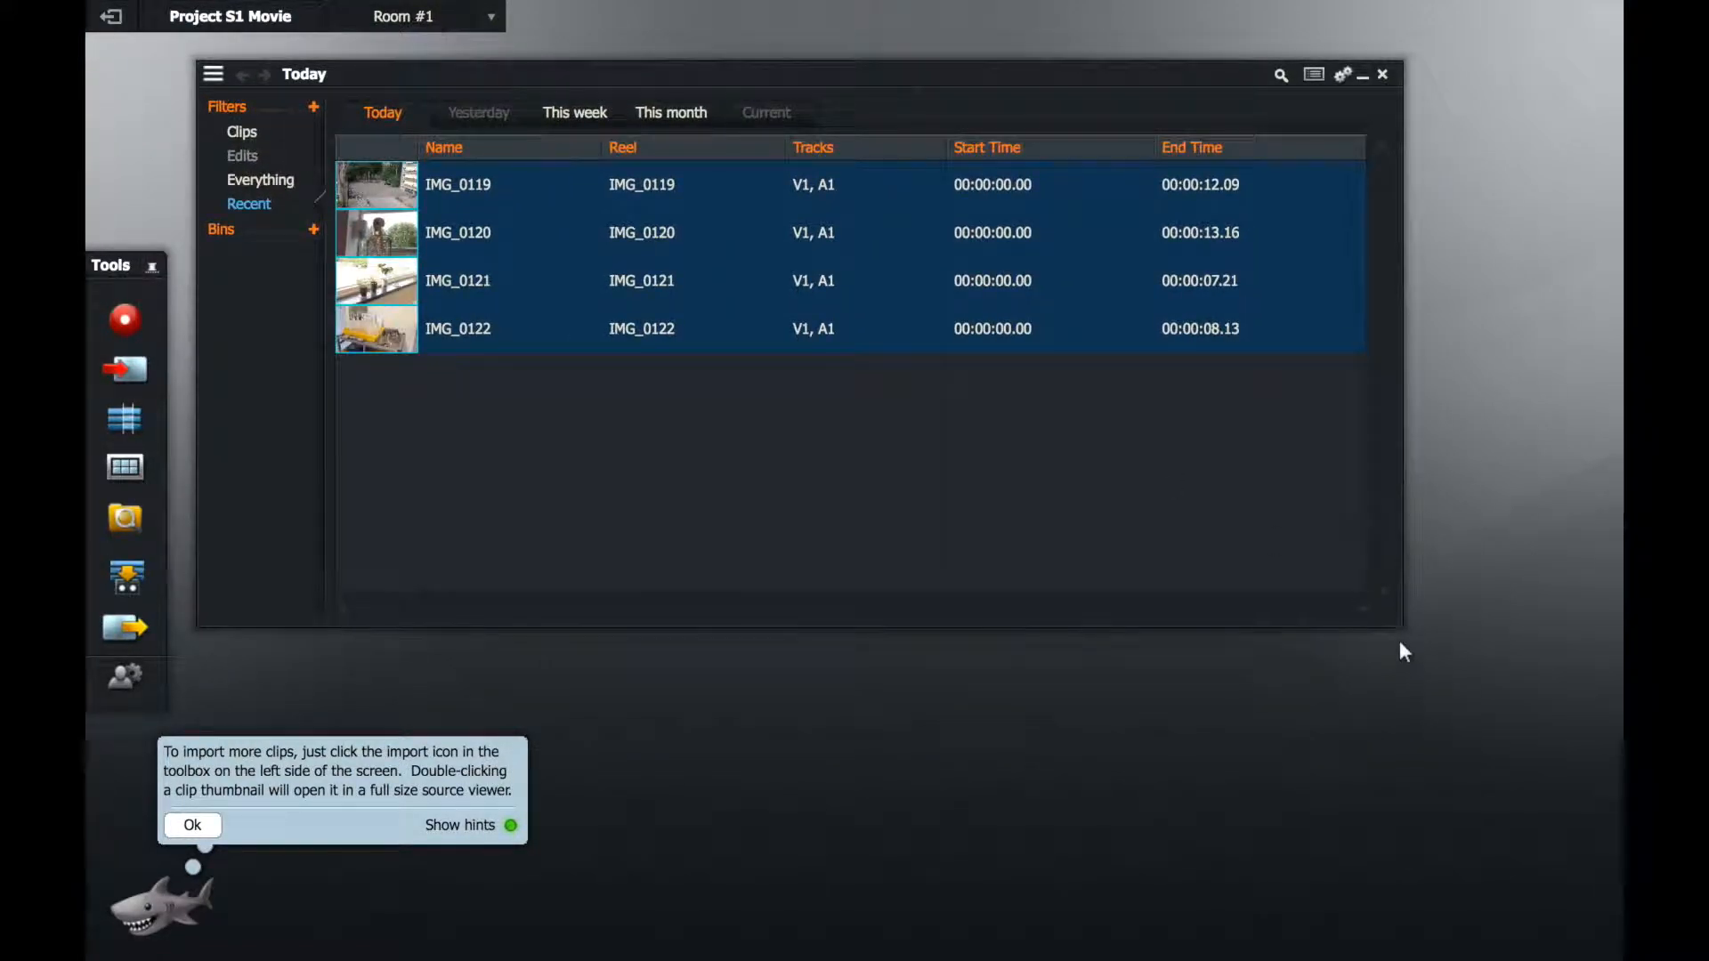
{"action": "left_click_drag", "start_coordinate": [1399, 625], "coordinate": [861, 481]}
{"action": "left_click_drag", "start_coordinate": [545, 67], "coordinate": [476, 67]}
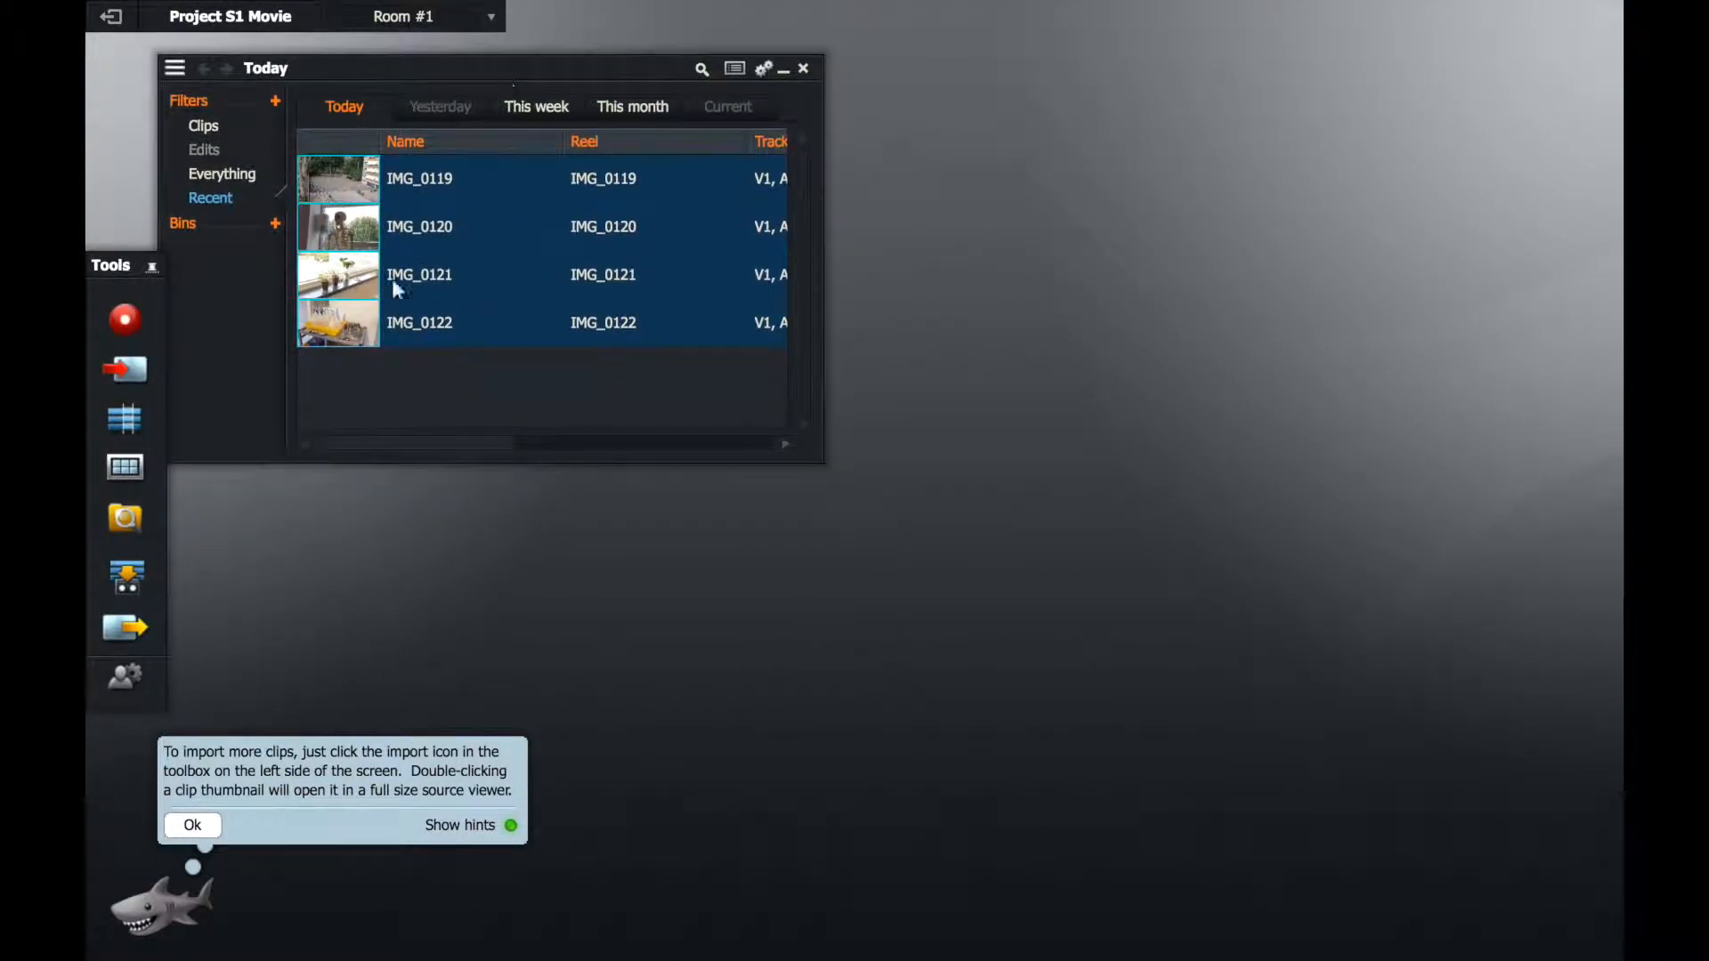
Step: Create a new edit and enlarge its viewer to about 600x337 in the workspace's upper-right corner
{"action": "left_click", "coordinate": [124, 425]}
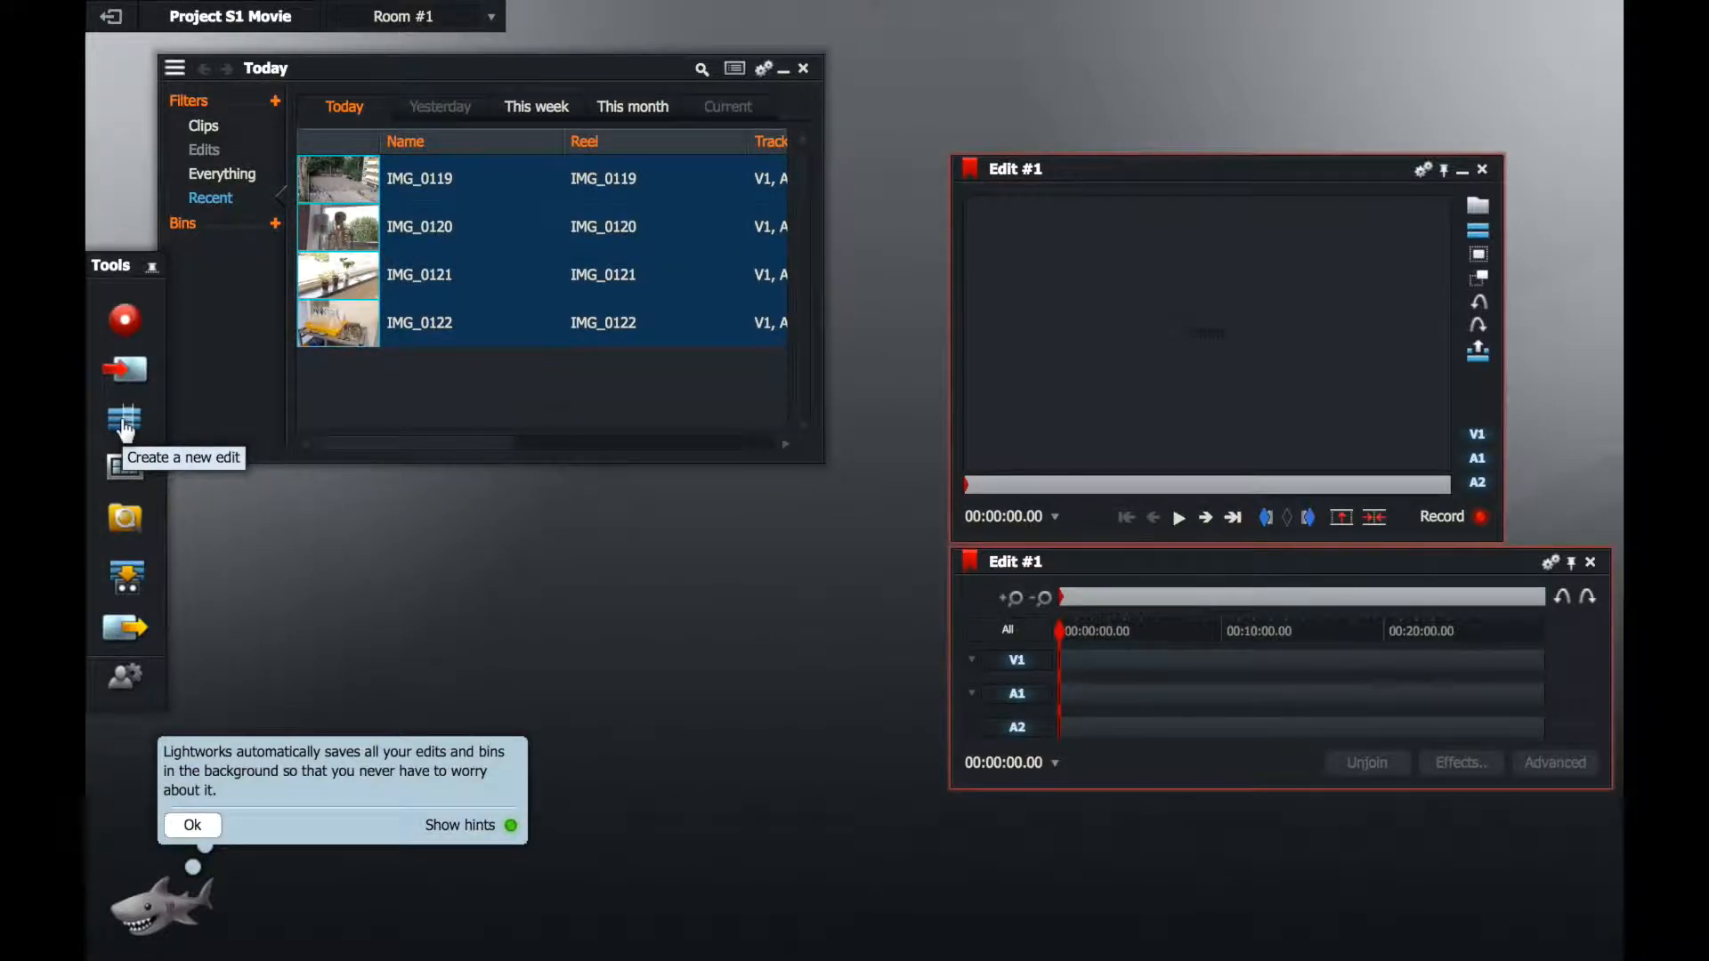
{"action": "left_click", "coordinate": [190, 828]}
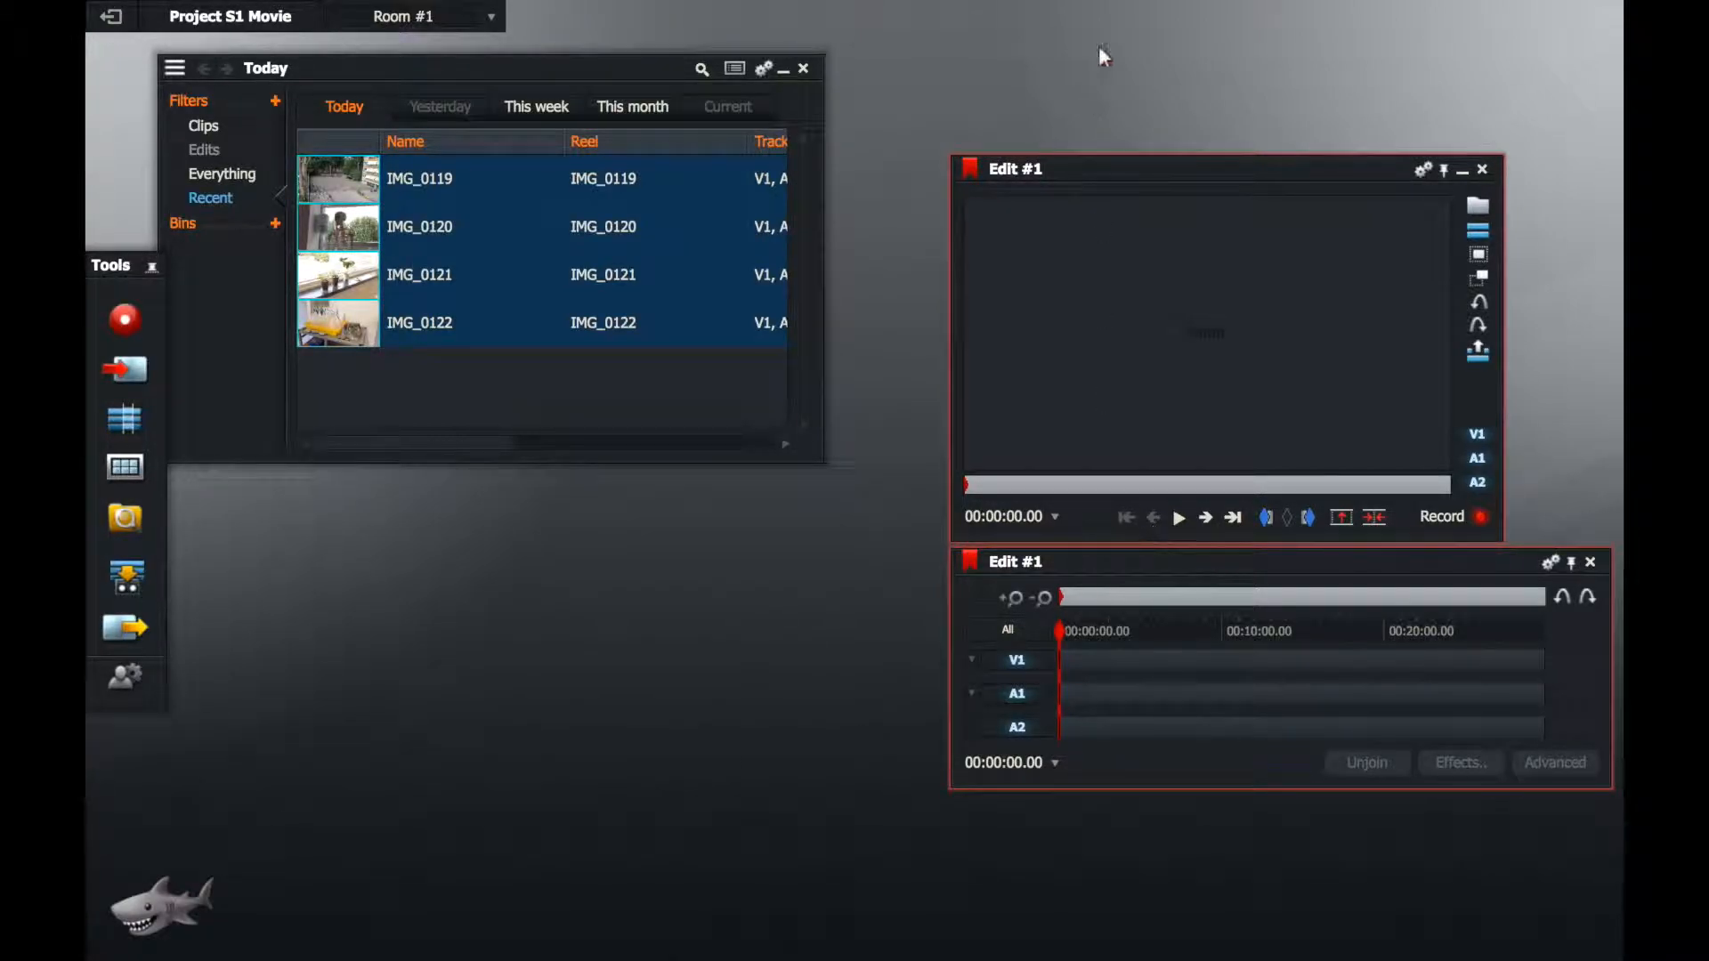
{"action": "left_click_drag", "start_coordinate": [1218, 175], "coordinate": [1332, 18]}
{"action": "left_click_drag", "start_coordinate": [1073, 383], "coordinate": [831, 584]}
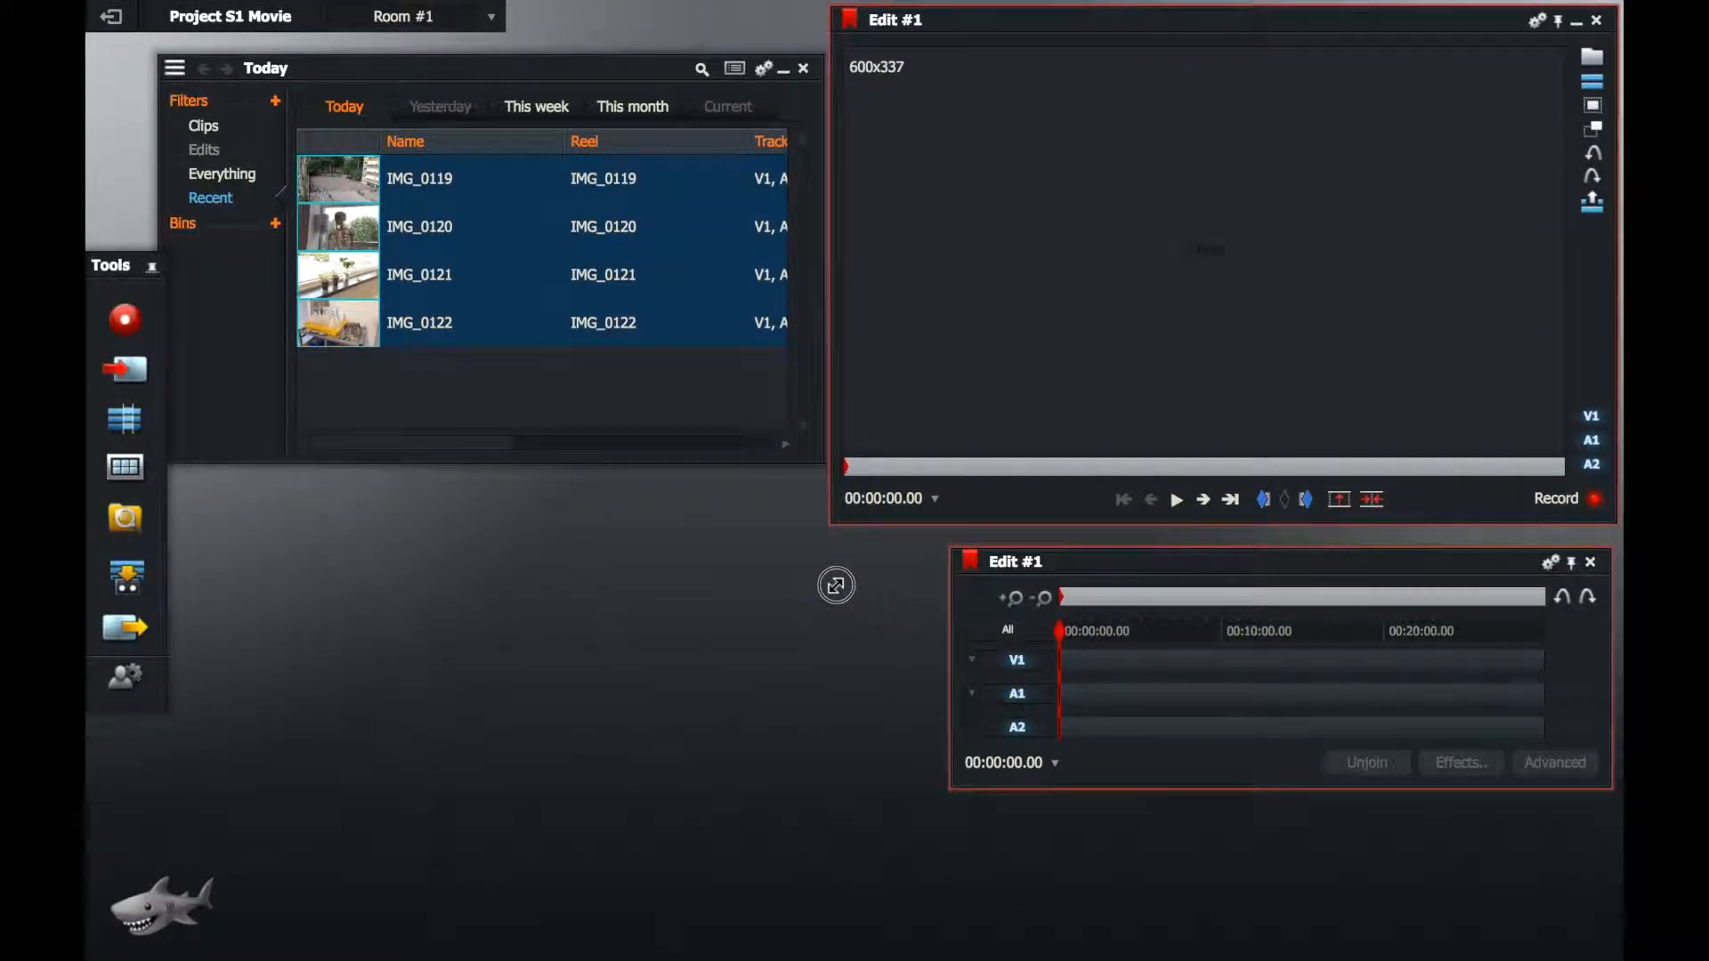
Step: Stretch the edit's timeline across the lower workspace and fit the clip list, viewer and timeline closer together
{"action": "left_click_drag", "start_coordinate": [1082, 564], "coordinate": [310, 634]}
{"action": "left_click_drag", "start_coordinate": [837, 848], "coordinate": [1611, 944]}
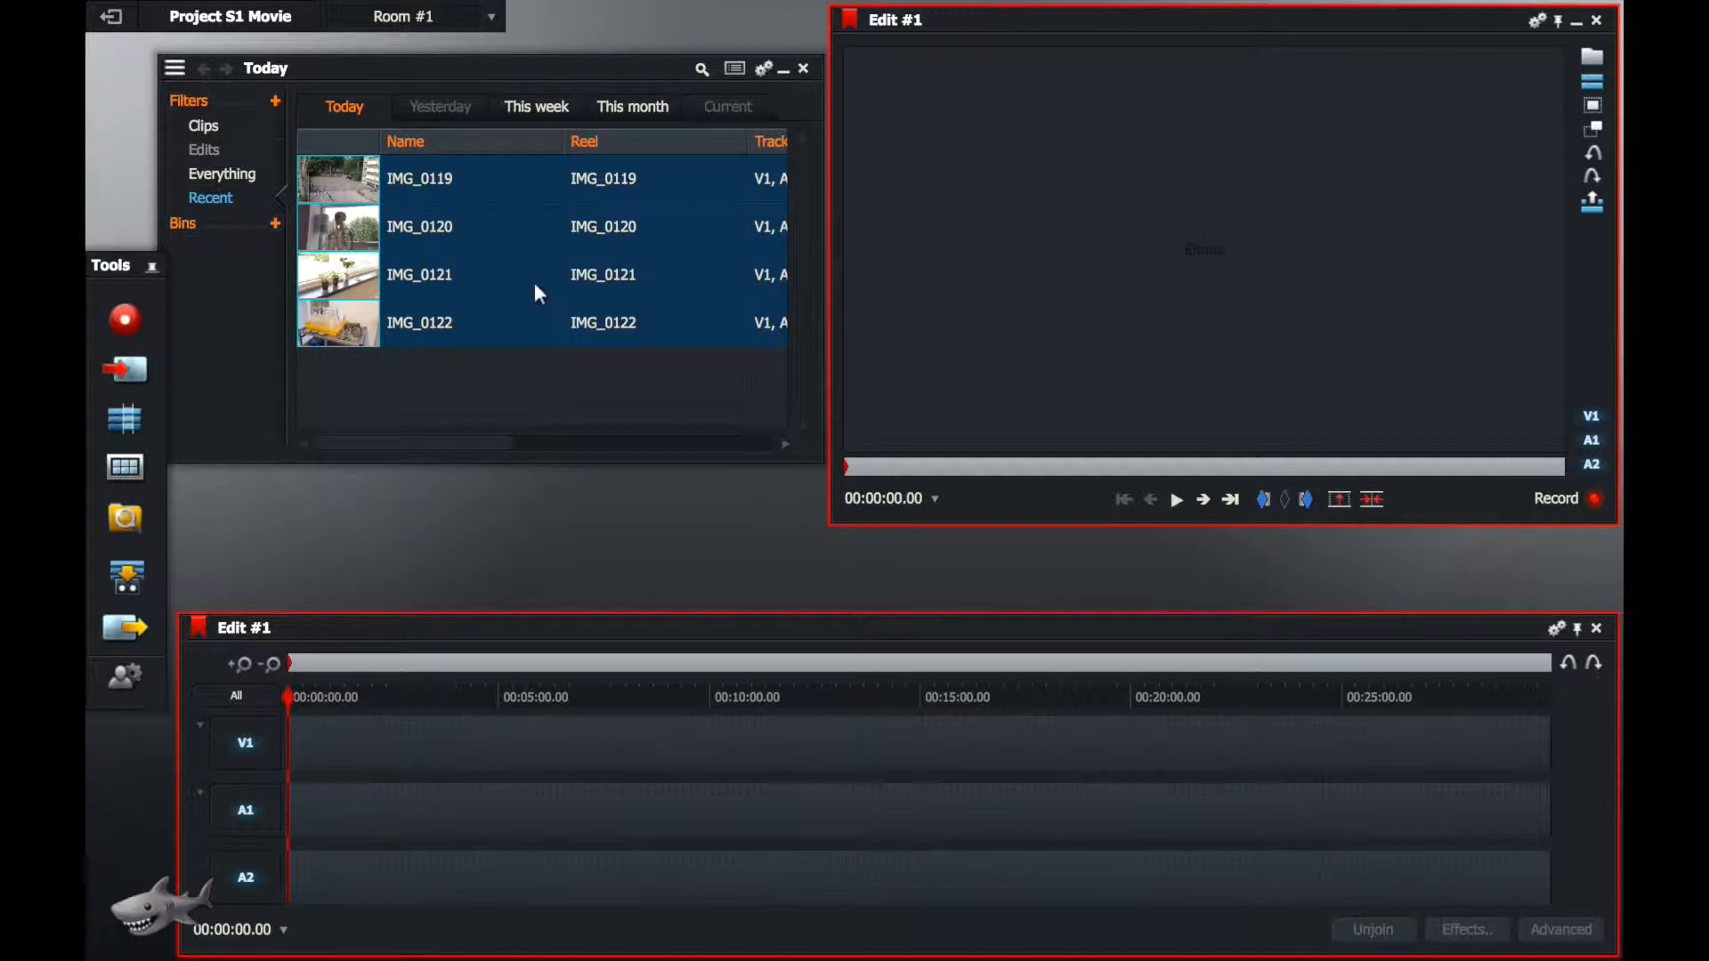
{"action": "left_click_drag", "start_coordinate": [483, 68], "coordinate": [409, 73]}
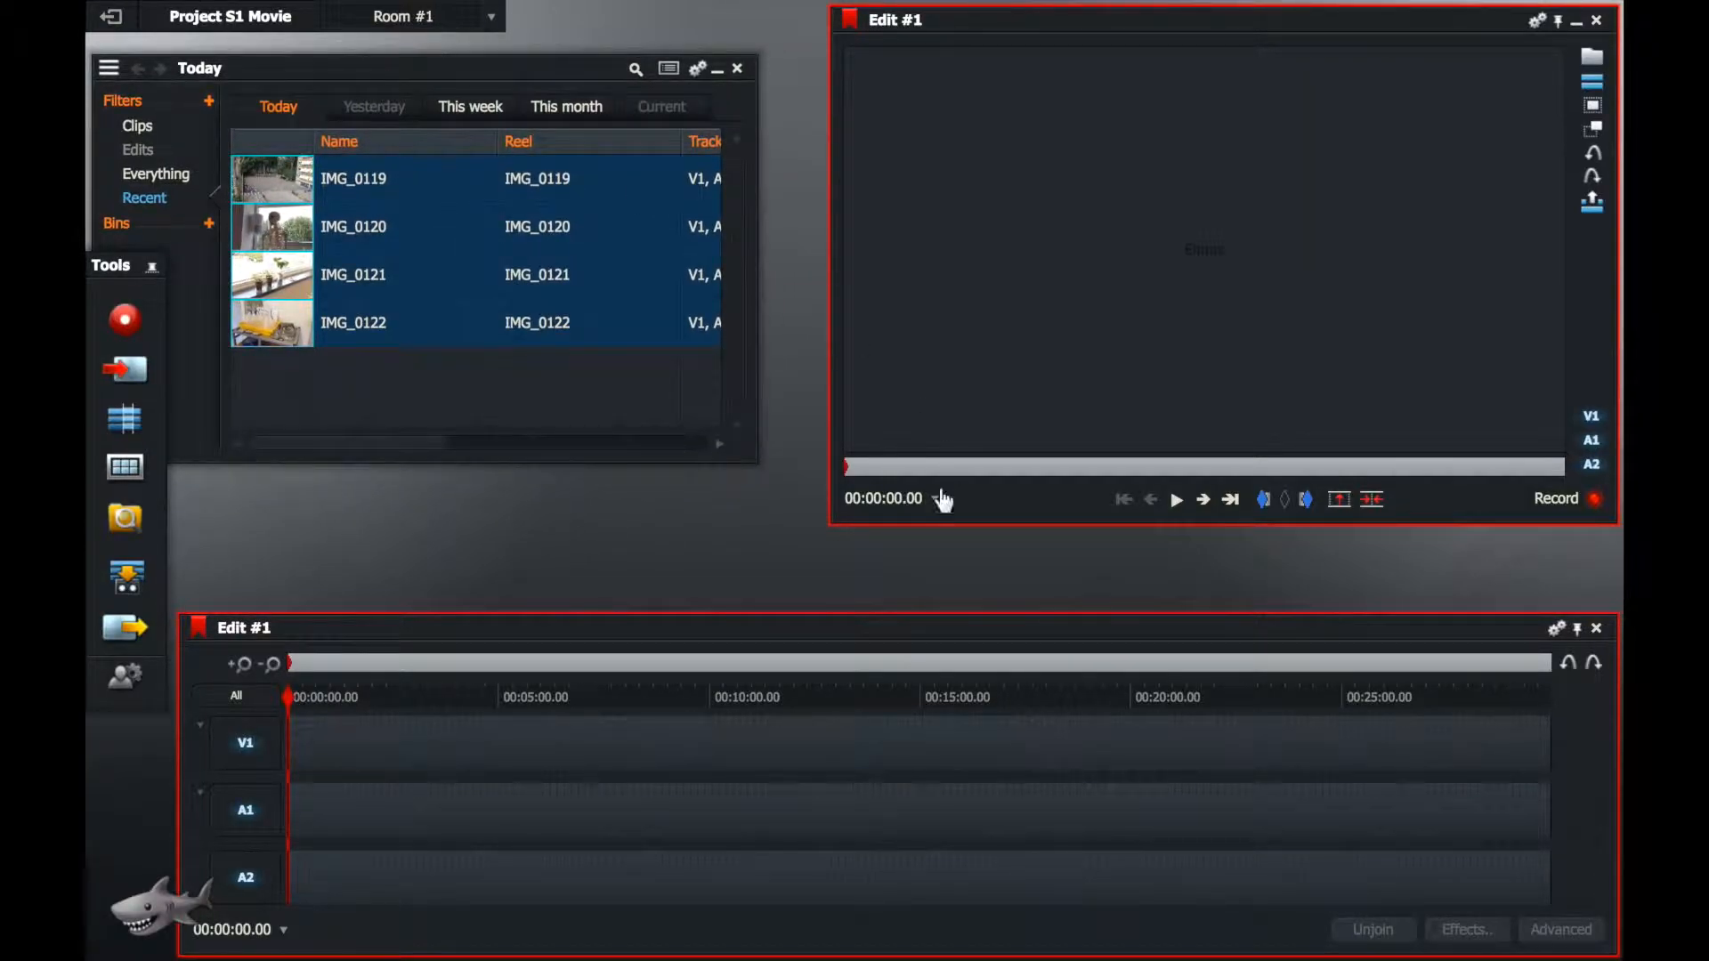
{"action": "left_click_drag", "start_coordinate": [824, 526], "coordinate": [775, 601]}
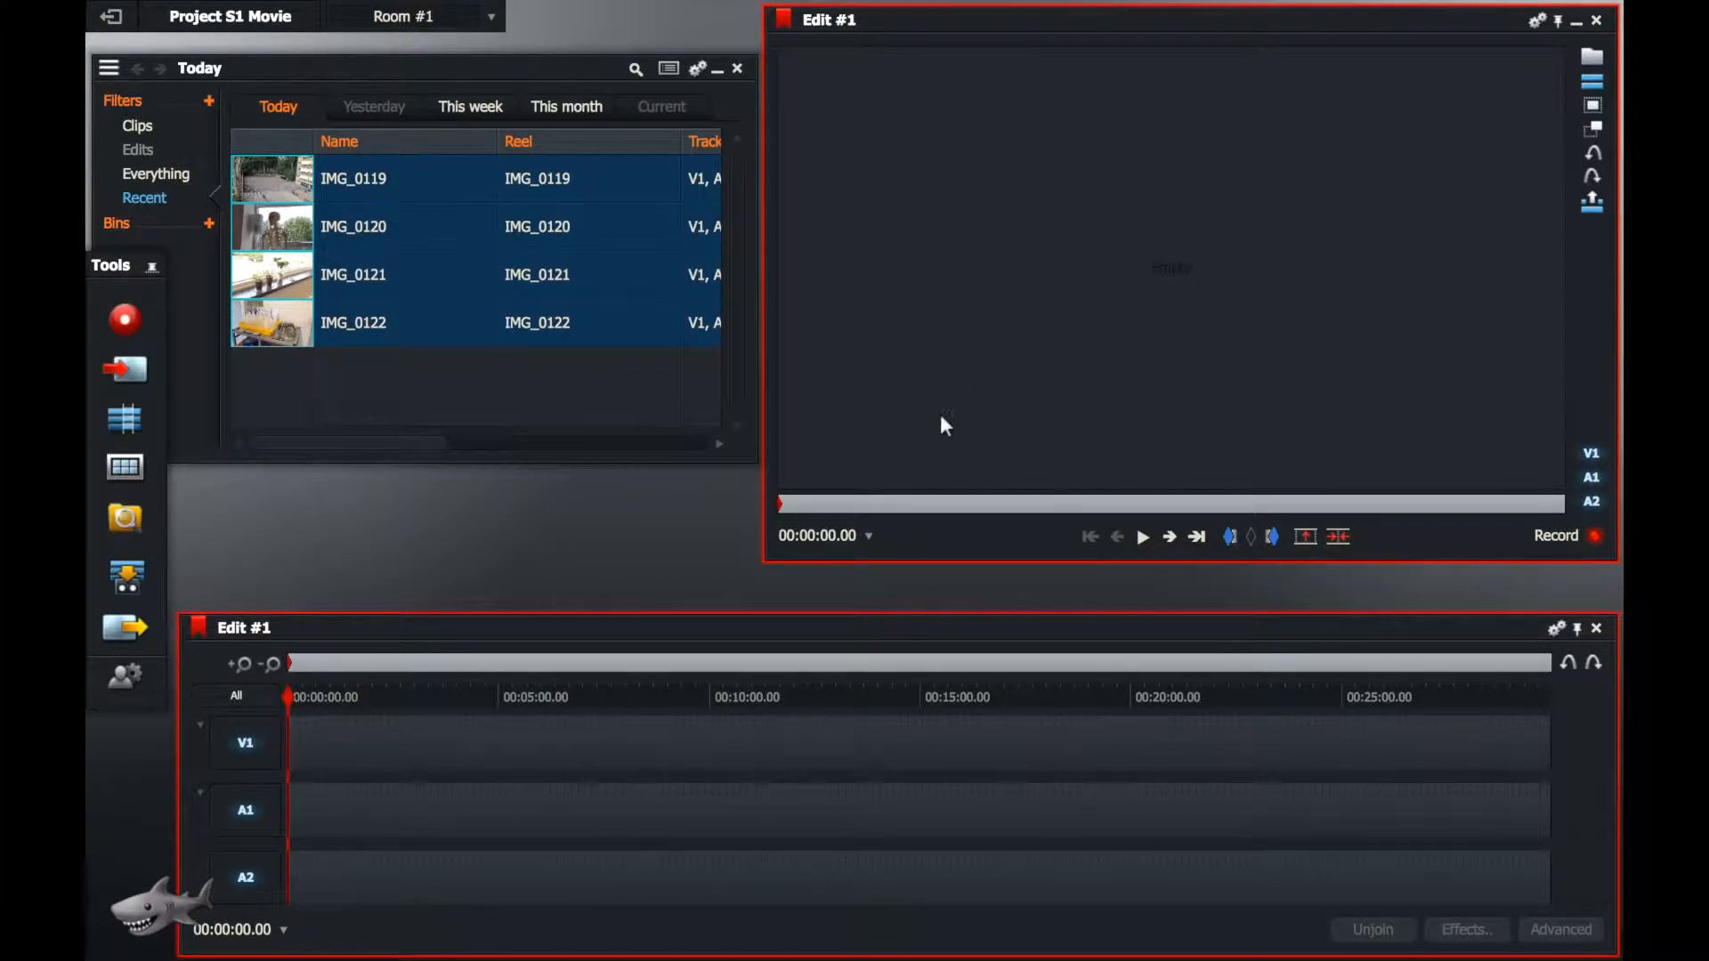
{"action": "left_click_drag", "start_coordinate": [825, 619], "coordinate": [824, 572]}
Step: Place clip IMG_0119 at the very start of the edit's timeline on tracks V1 and A1
{"action": "left_click", "coordinate": [414, 376]}
{"action": "left_click_drag", "start_coordinate": [283, 187], "coordinate": [297, 669]}
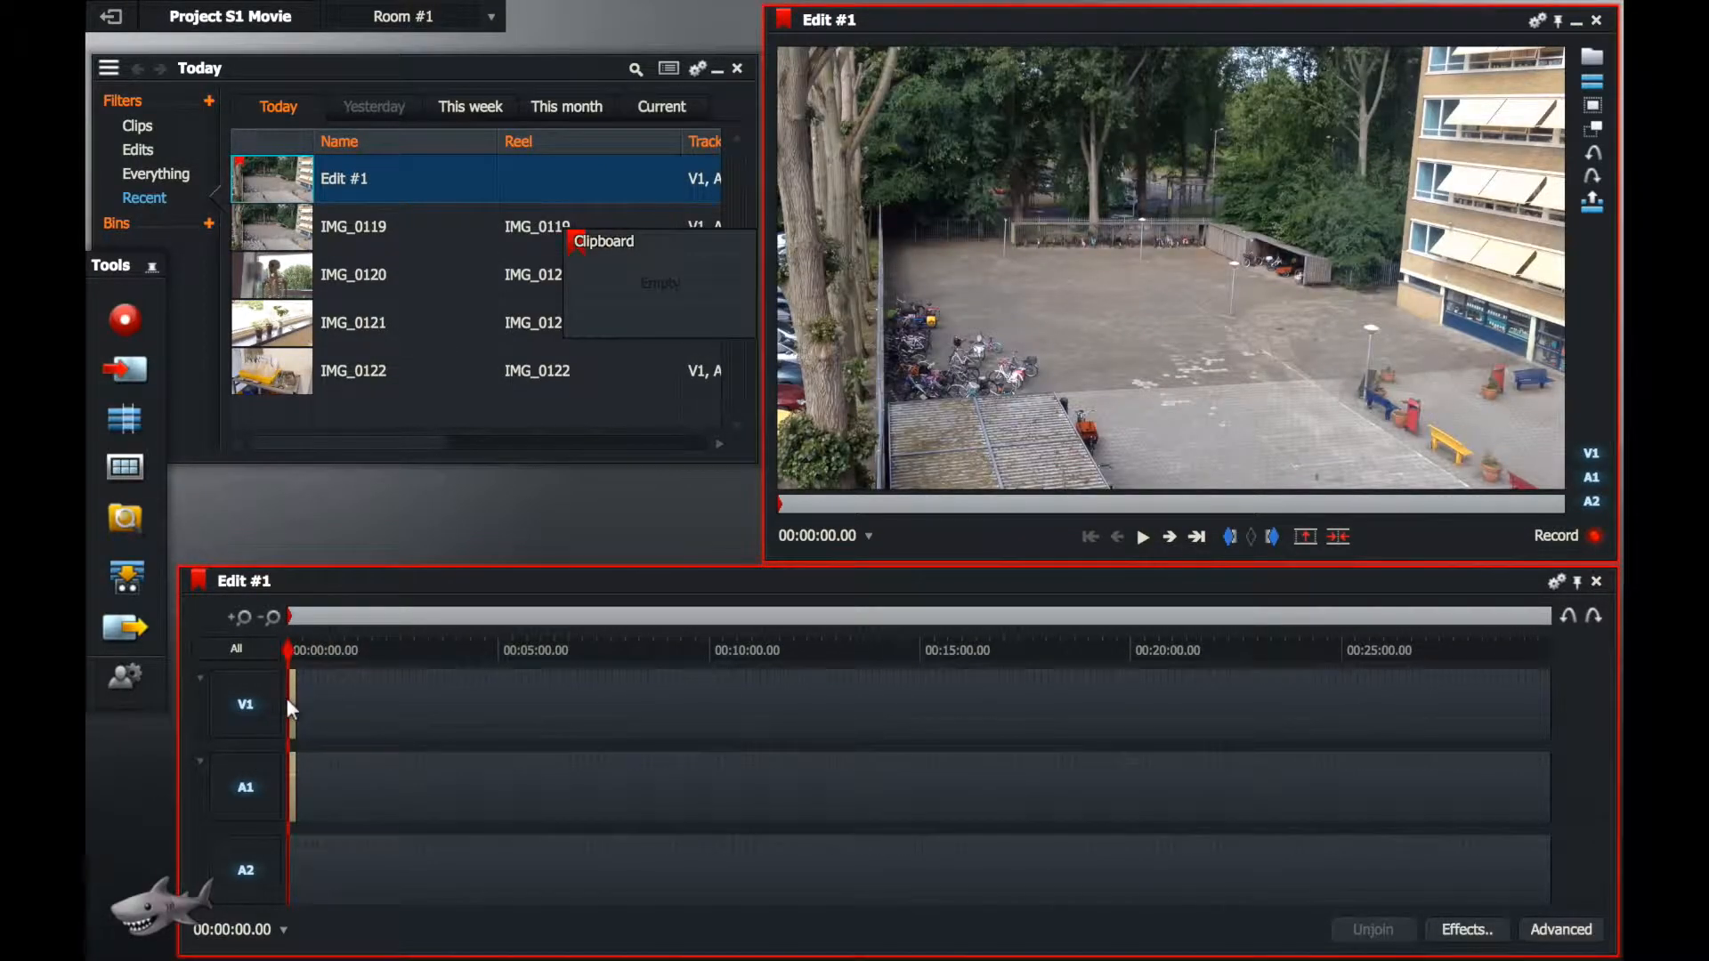
{"action": "left_click", "coordinate": [245, 622]}
{"action": "left_click", "coordinate": [245, 622]}
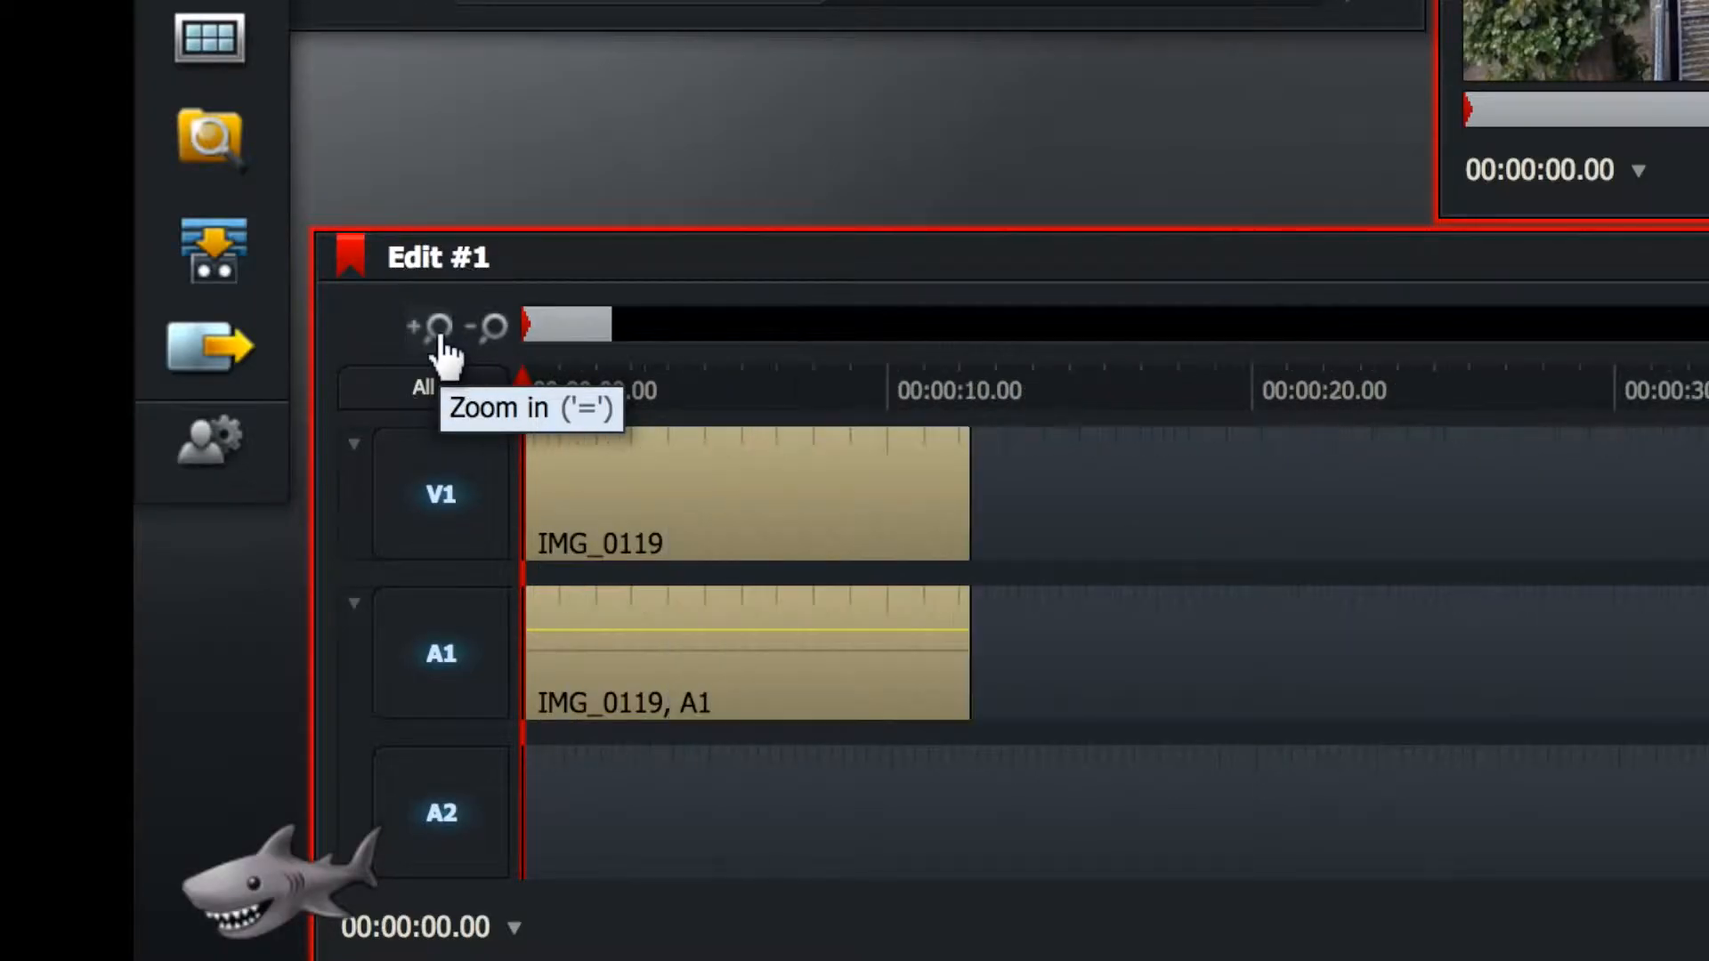
{"action": "left_click", "coordinate": [245, 622]}
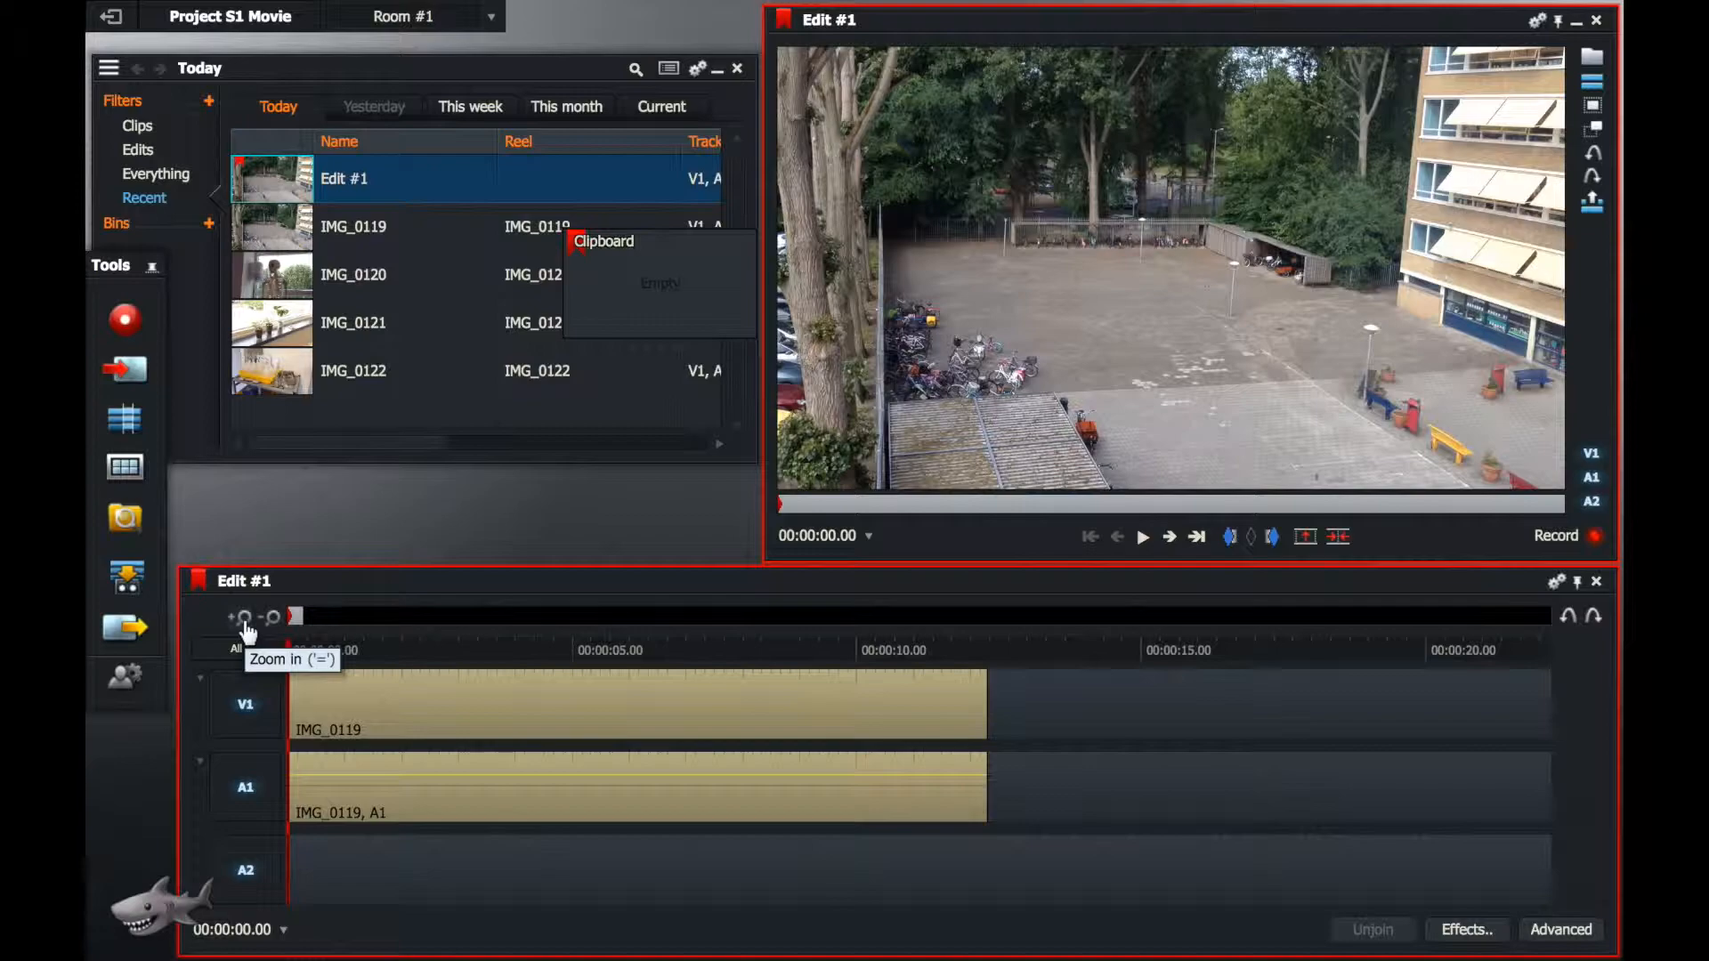
{"action": "left_click", "coordinate": [272, 616]}
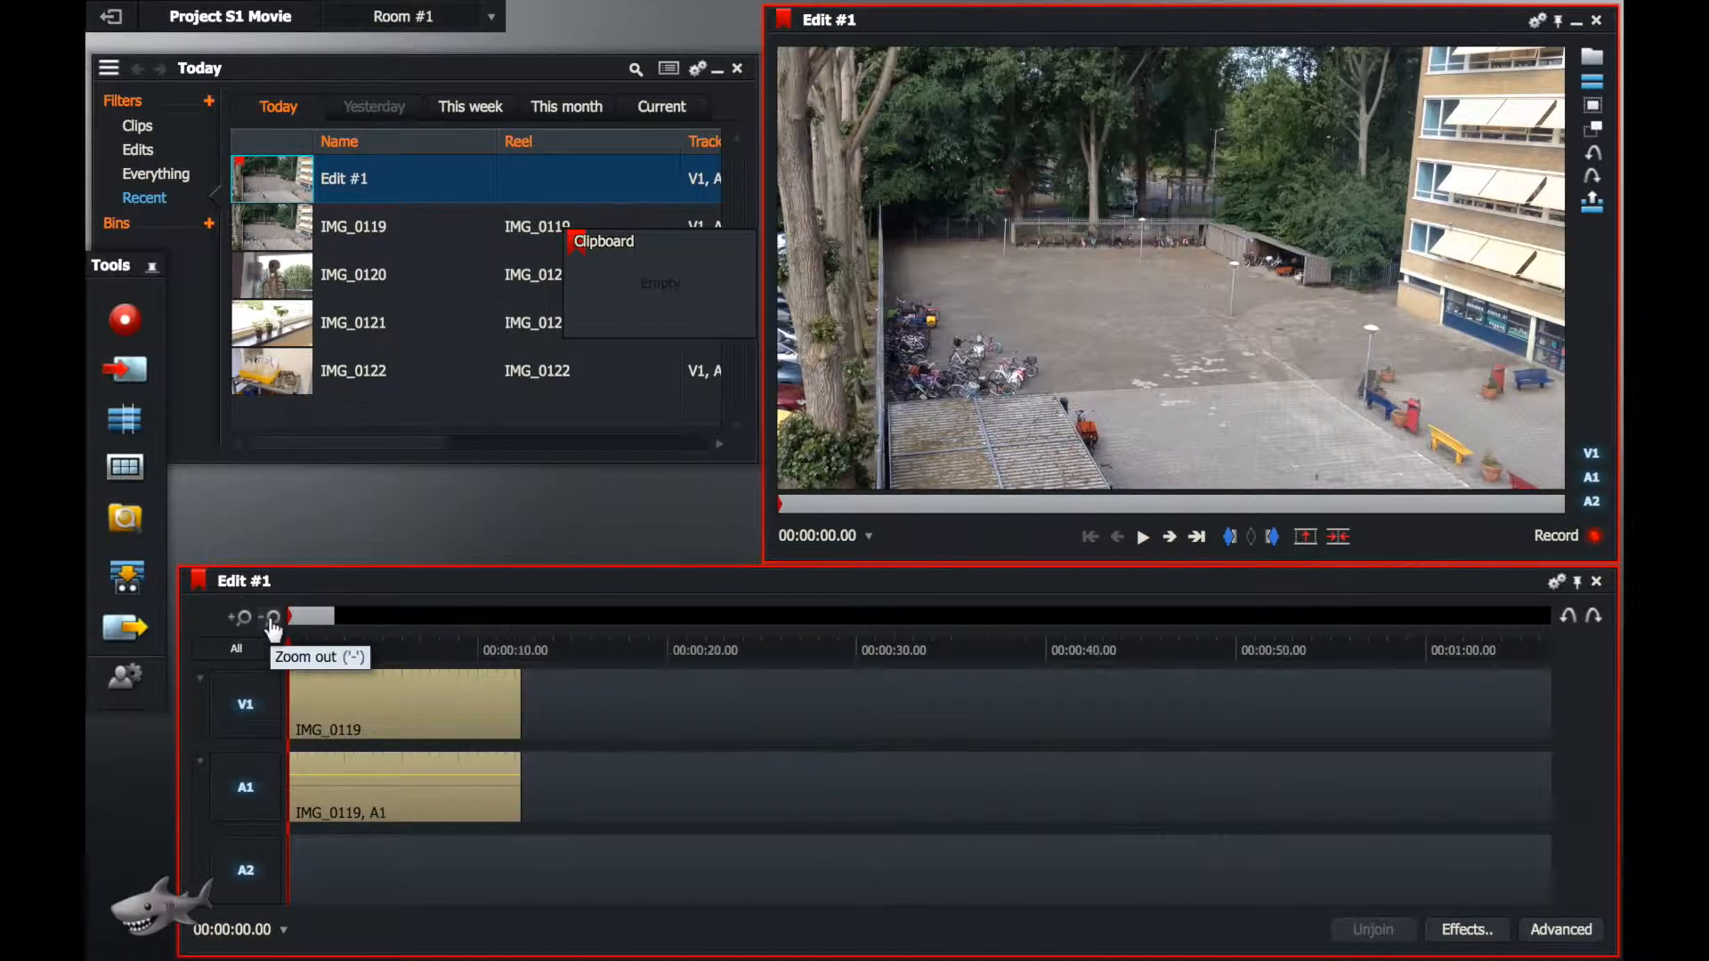
Step: Append clips IMG_0121, IMG_0120 and IMG_0122 in that order directly after IMG_0119 on the timeline
{"action": "left_click", "coordinate": [290, 280]}
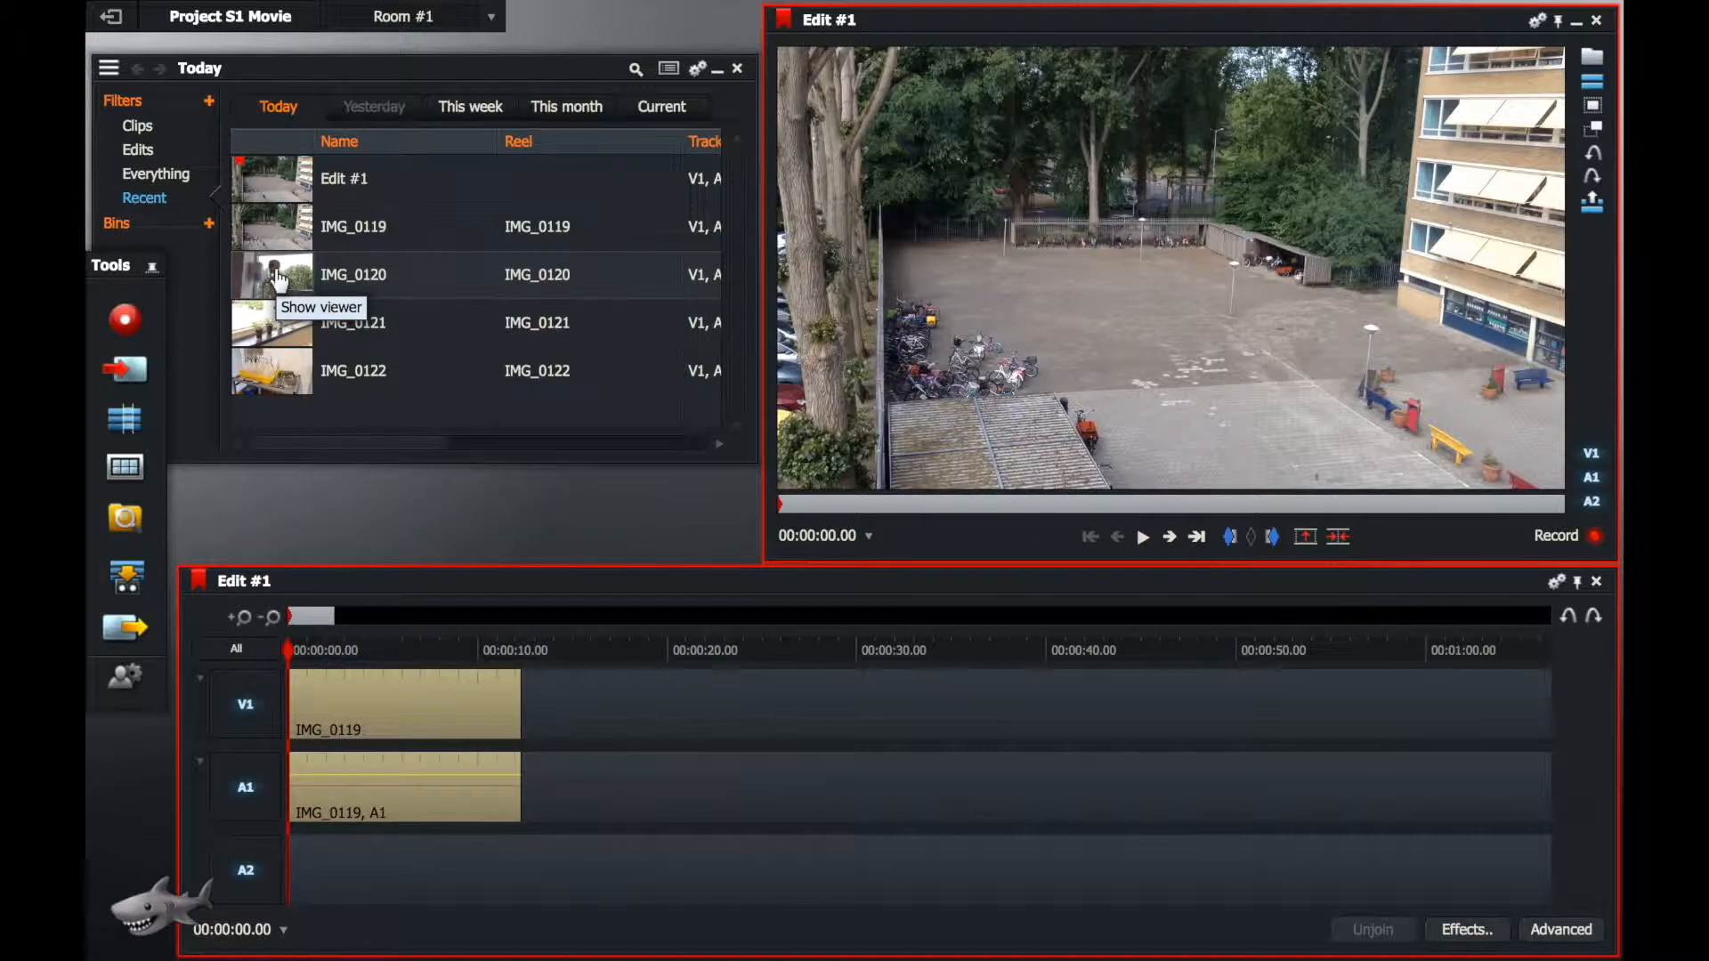
{"action": "mouse_move", "coordinate": [272, 325]}
{"action": "left_mouse_down"}
{"action": "mouse_move", "coordinate": [477, 419]}
{"action": "mouse_move", "coordinate": [607, 699]}
{"action": "mouse_move", "coordinate": [525, 712]}
{"action": "left_mouse_up"}
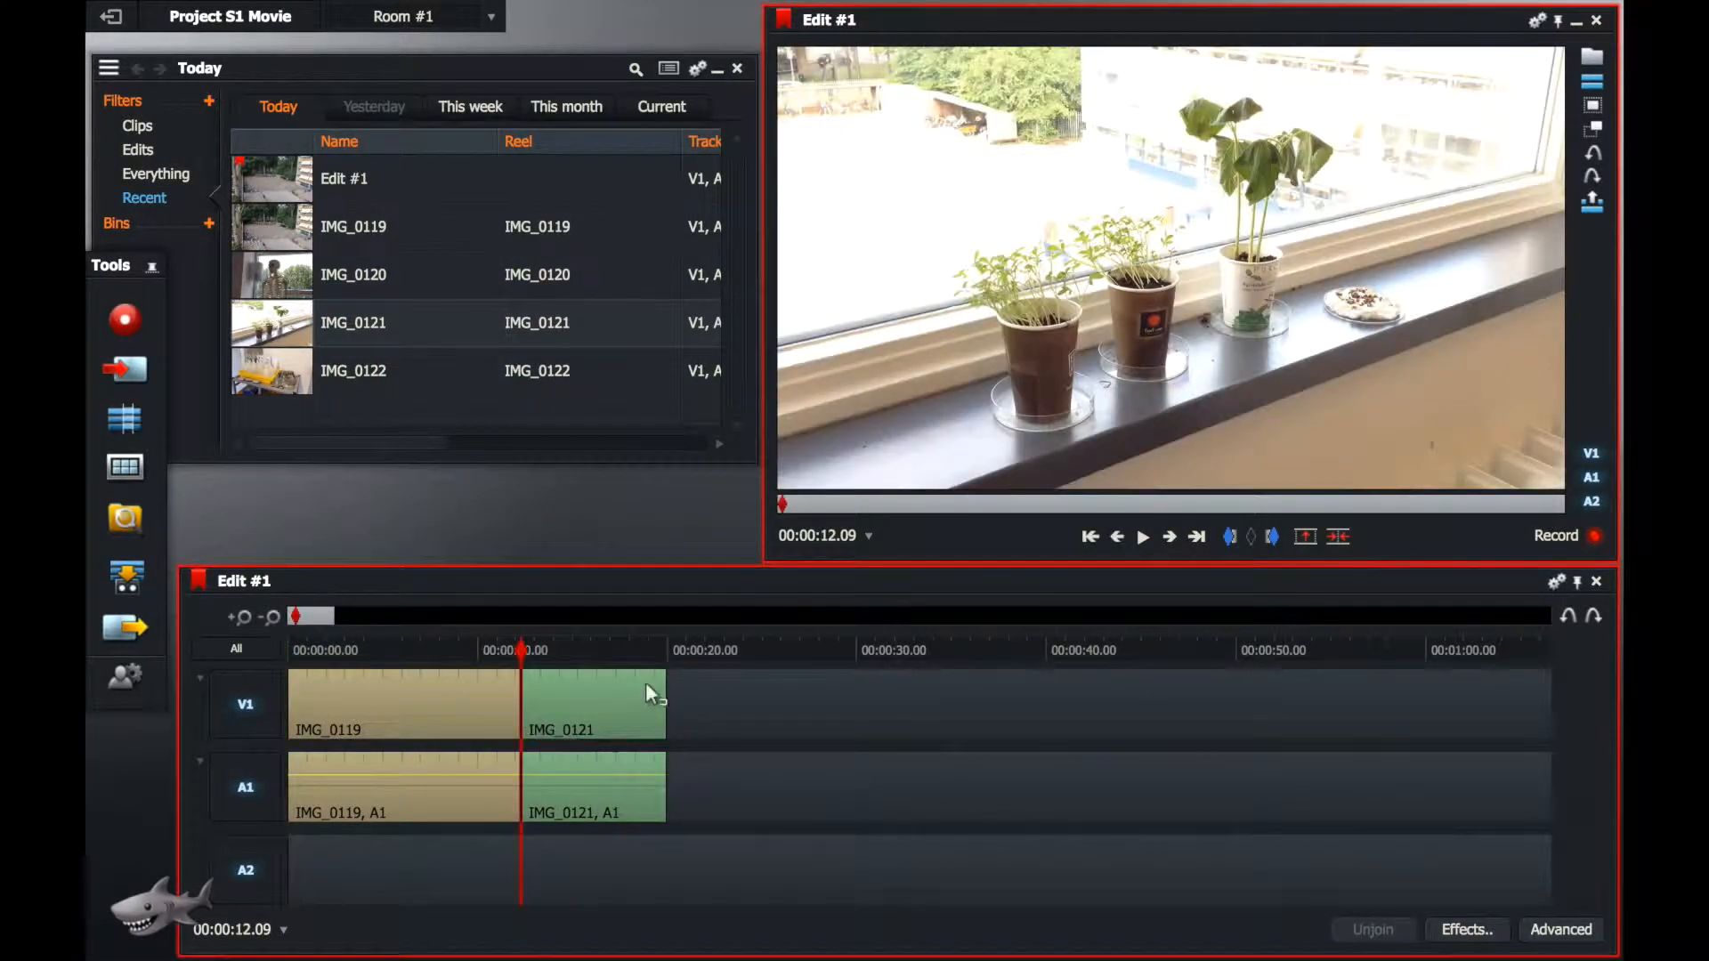
{"action": "mouse_move", "coordinate": [271, 274]}
{"action": "left_mouse_down"}
{"action": "mouse_move", "coordinate": [605, 542]}
{"action": "mouse_move", "coordinate": [721, 719]}
{"action": "mouse_move", "coordinate": [669, 729]}
{"action": "left_mouse_up"}
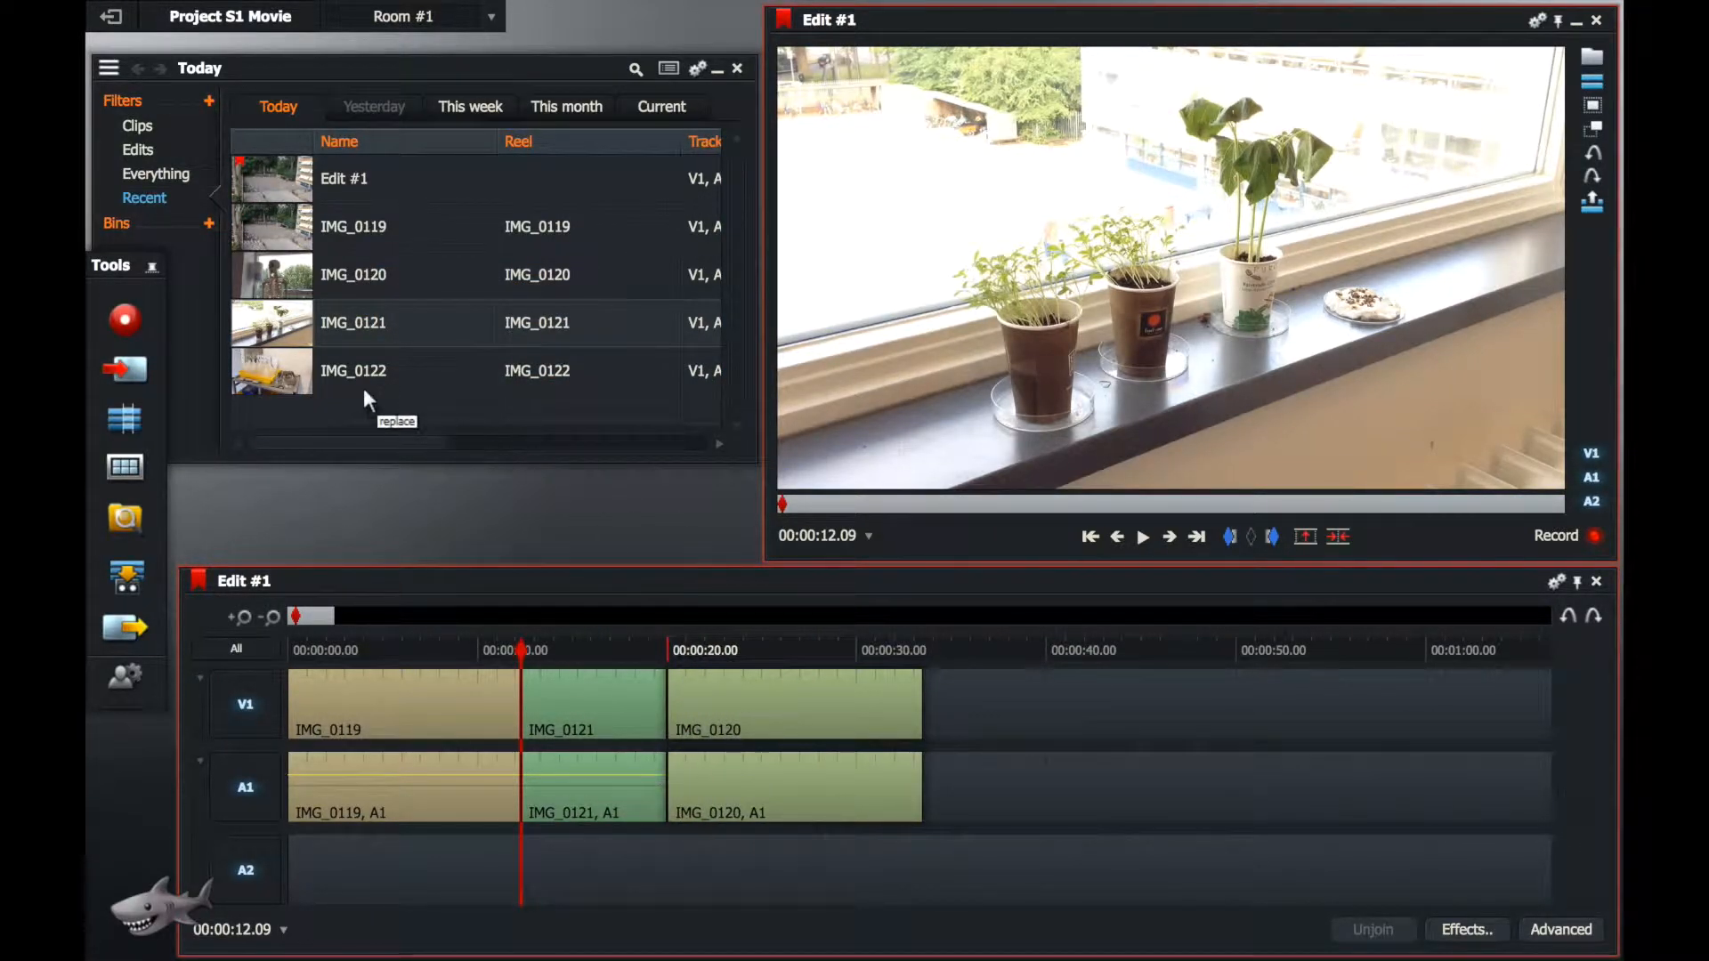
{"action": "left_click", "coordinate": [252, 383]}
{"action": "mouse_move", "coordinate": [252, 383]}
{"action": "left_mouse_down"}
{"action": "mouse_move", "coordinate": [267, 373]}
{"action": "mouse_move", "coordinate": [953, 667]}
{"action": "mouse_move", "coordinate": [965, 732]}
{"action": "mouse_move", "coordinate": [932, 728]}
{"action": "mouse_move", "coordinate": [935, 677]}
{"action": "mouse_move", "coordinate": [962, 668]}
{"action": "left_mouse_up"}
Step: Play the edit from its beginning, stop playback, and move the playhead back to 00:00:04.06
{"action": "key", "text": "Home"}
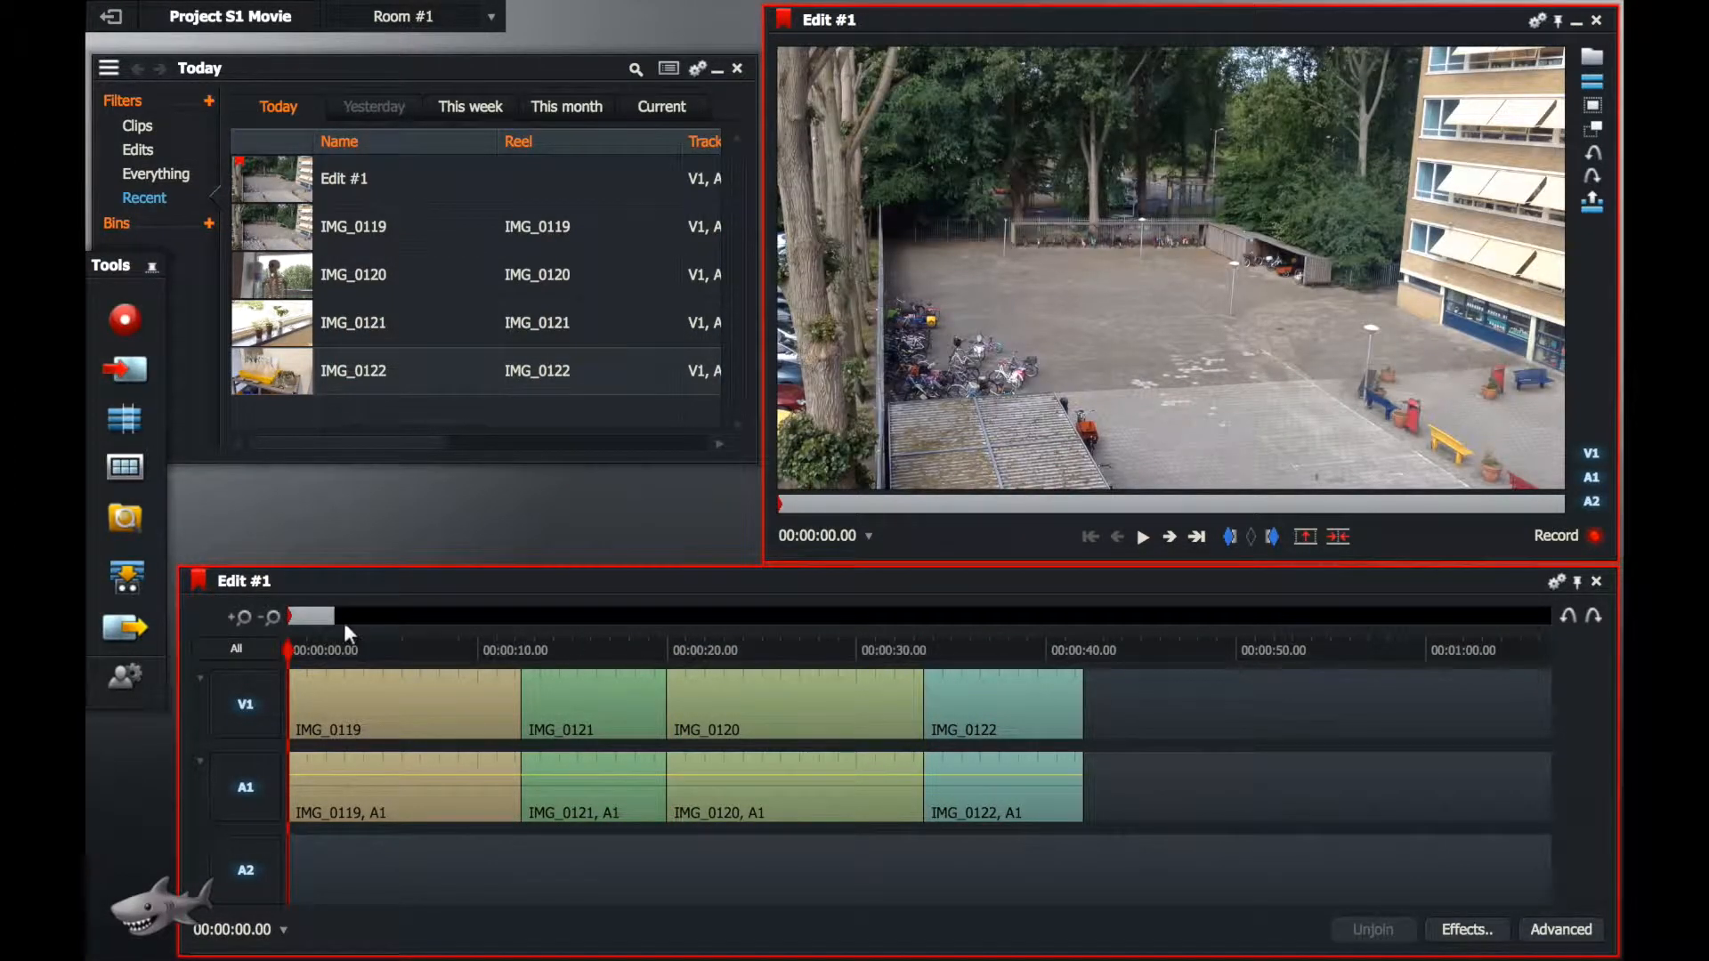
{"action": "key", "text": "space"}
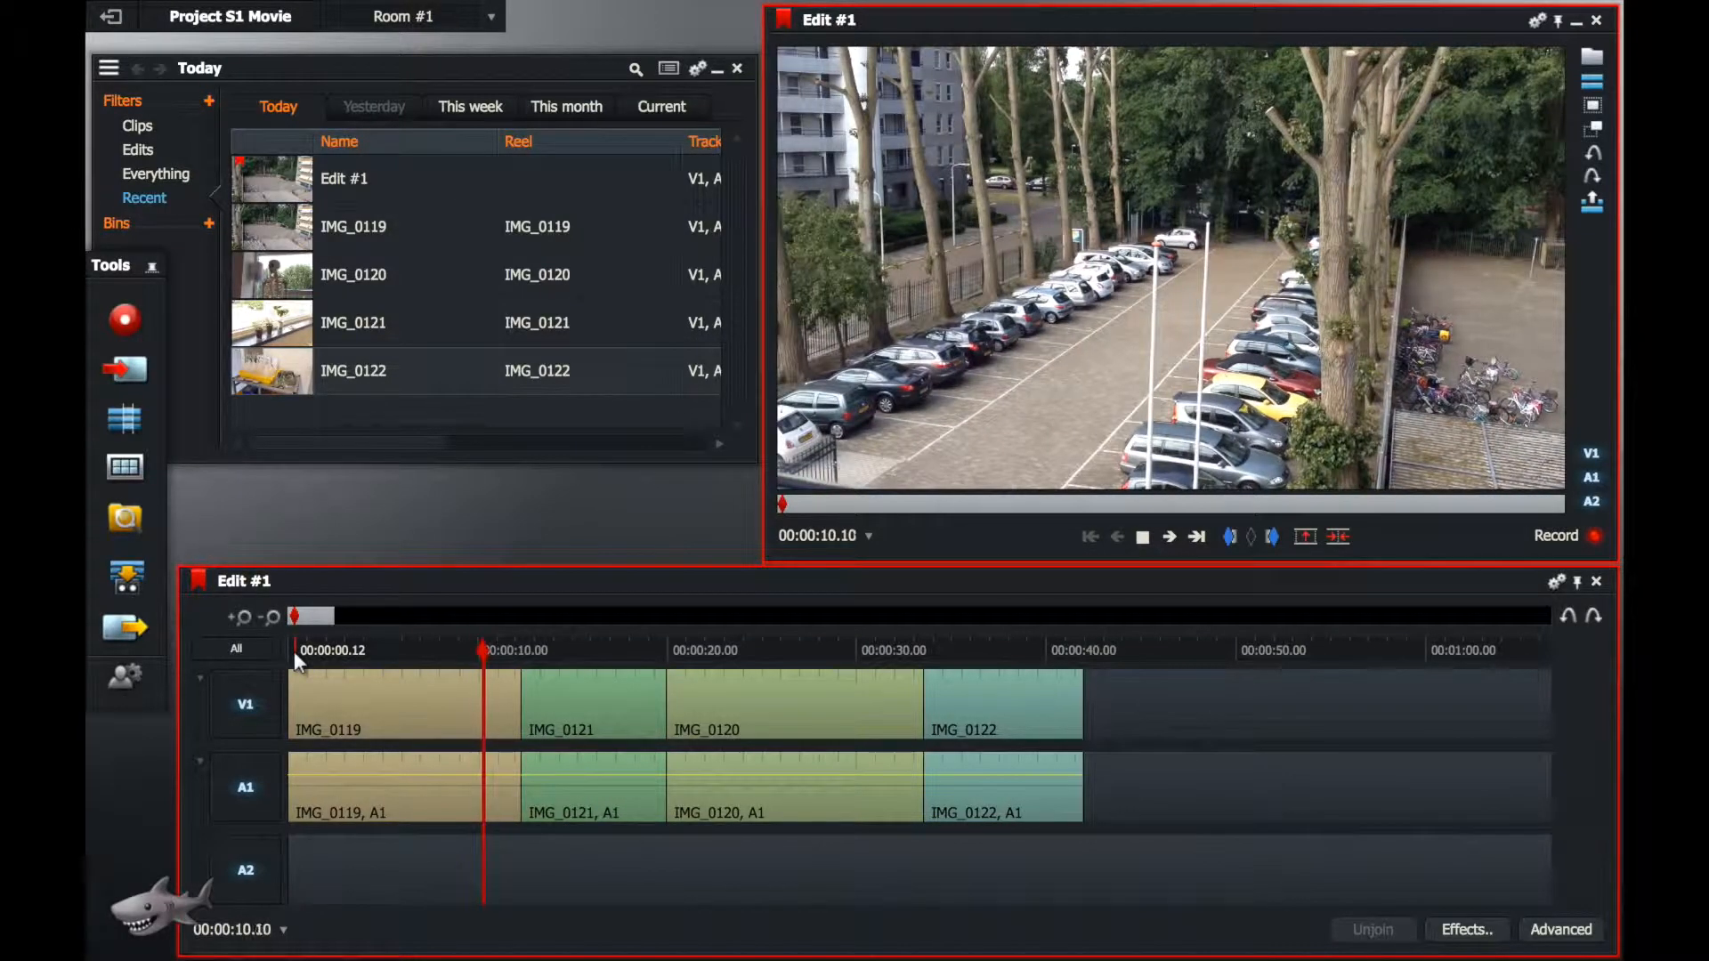
{"action": "key", "text": "space"}
{"action": "left_click_drag", "start_coordinate": [480, 650], "coordinate": [365, 647]}
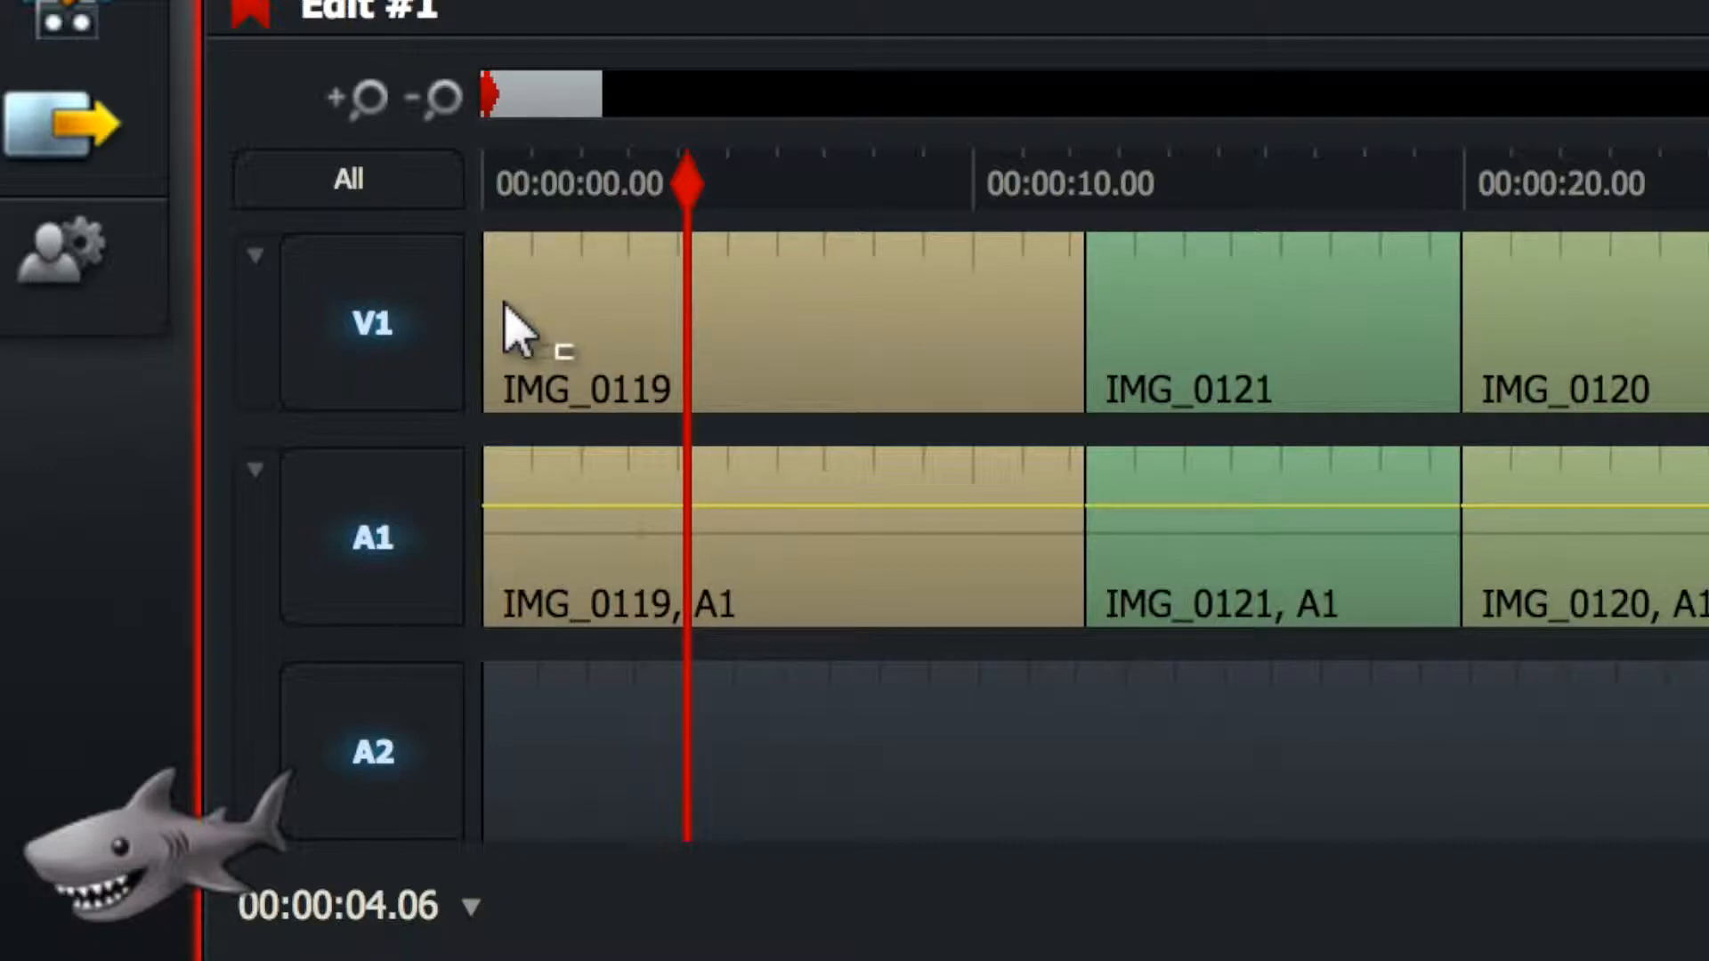
Step: Trim a few seconds off the start of IMG_0119 on both V1 and A1, adjusting the cut against the viewer preview
{"action": "left_click", "coordinate": [503, 307]}
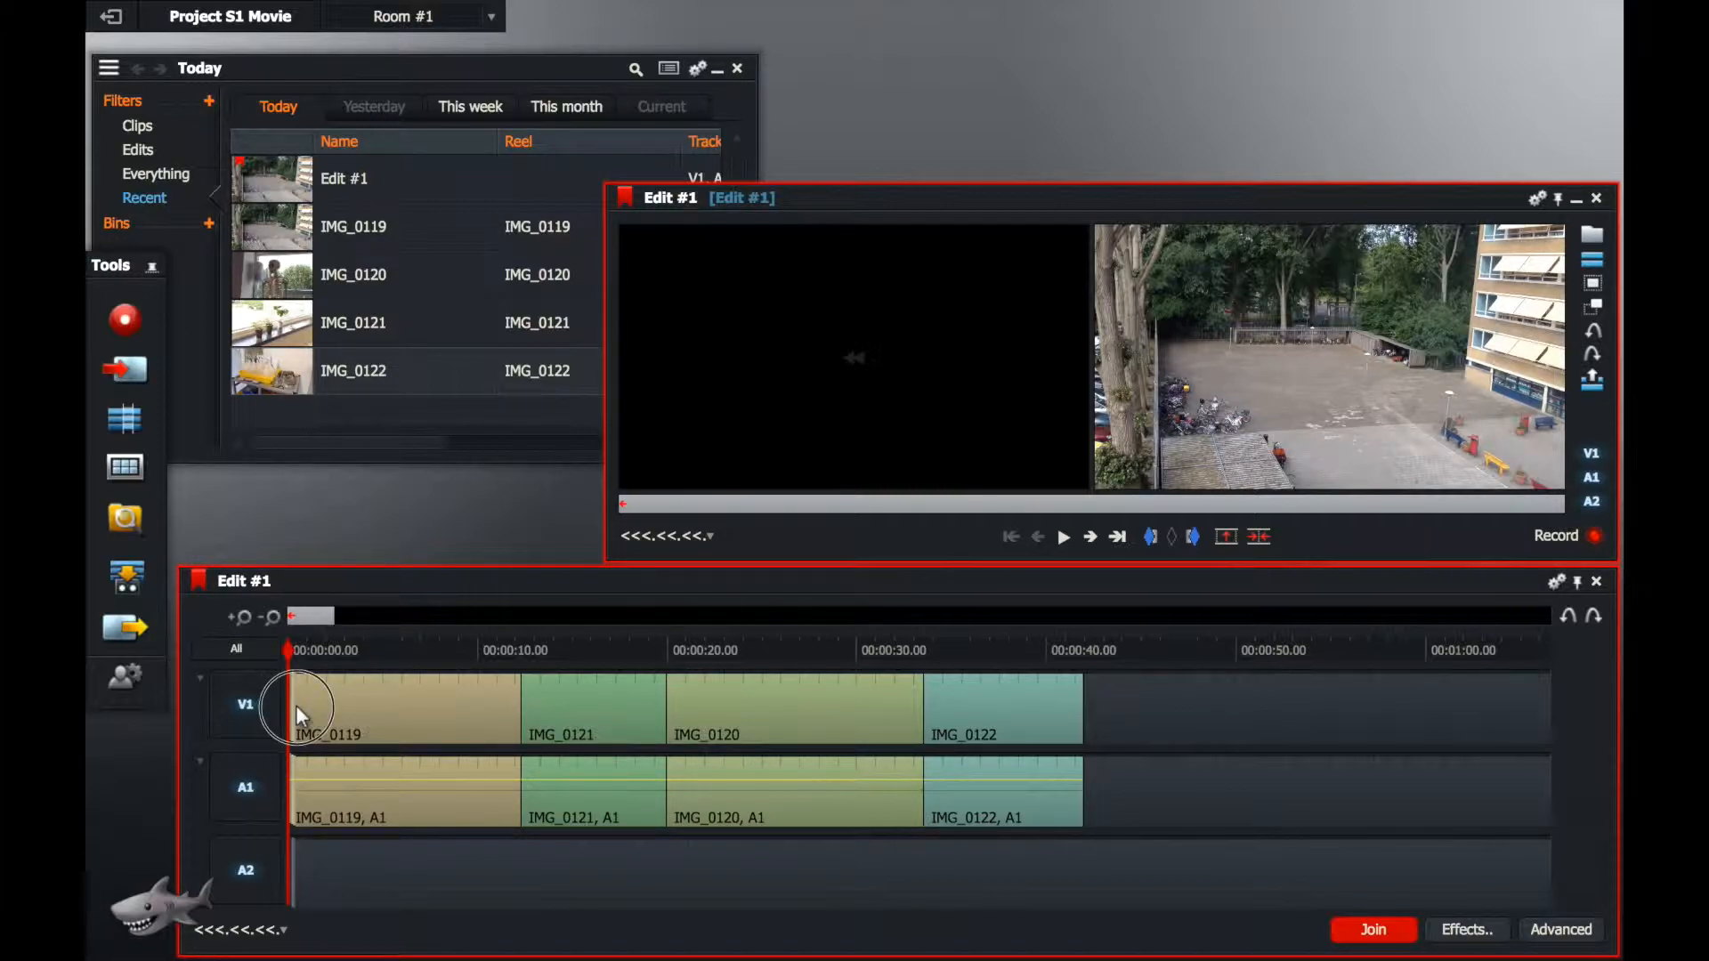
{"action": "scroll", "coordinate": [294, 706], "scroll_direction": "down", "scroll_amount": 4}
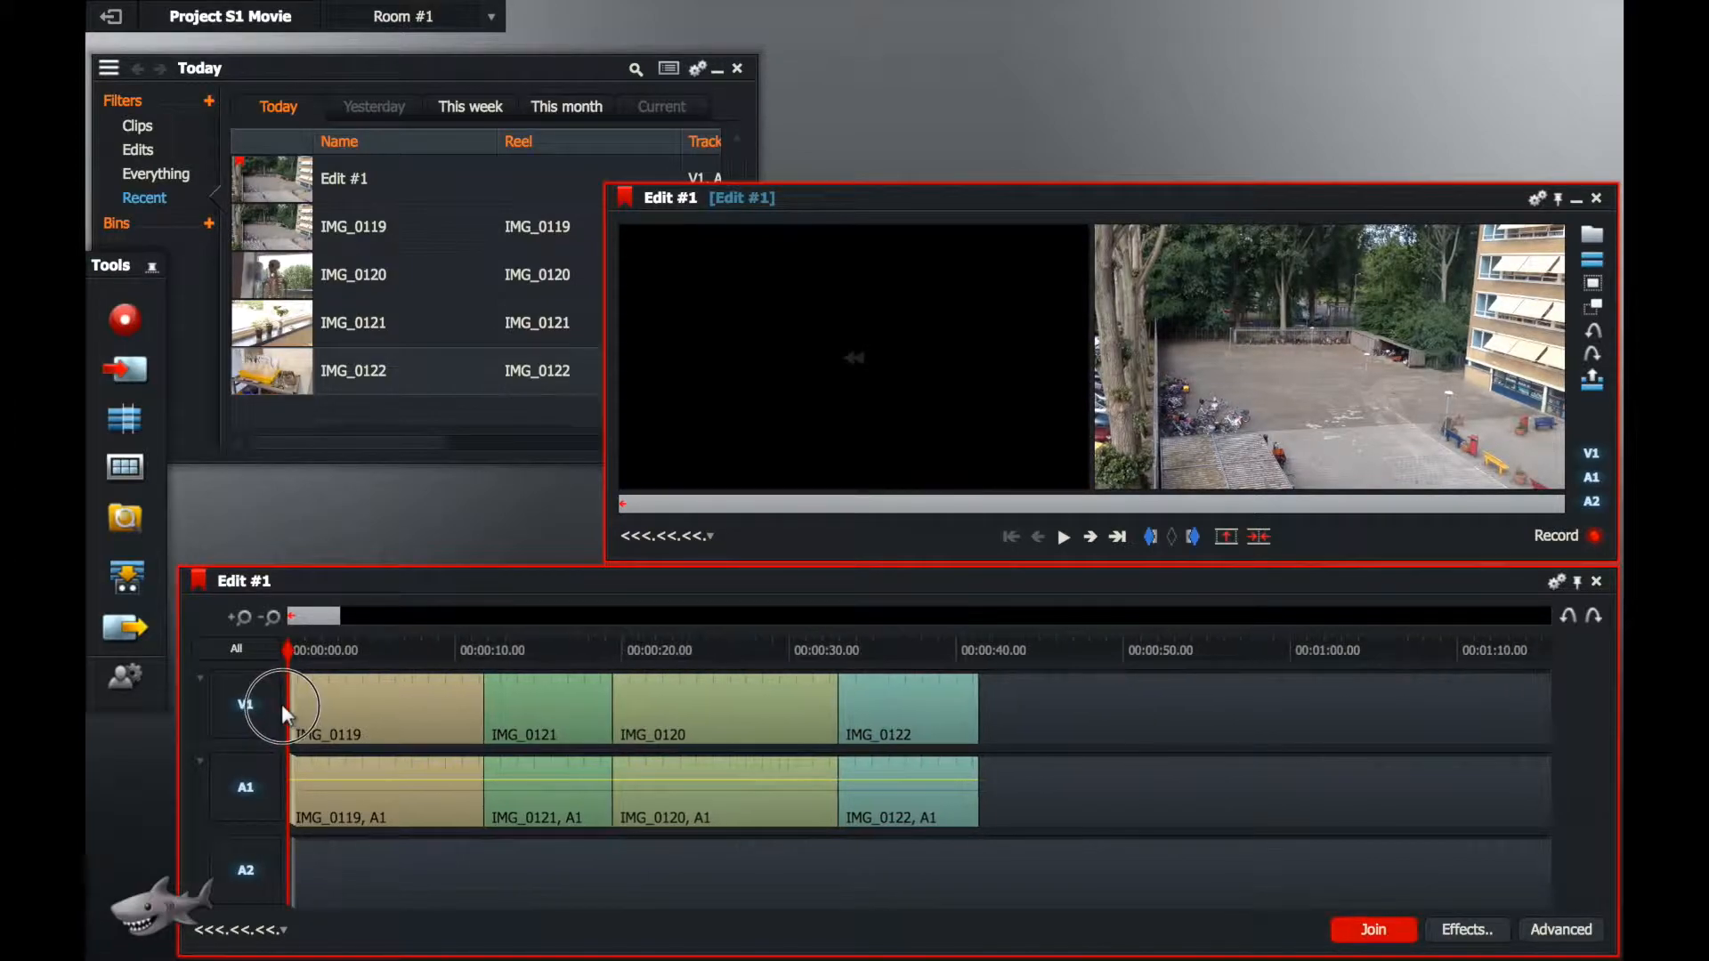
{"action": "scroll", "coordinate": [282, 703], "scroll_direction": "down", "scroll_amount": 2}
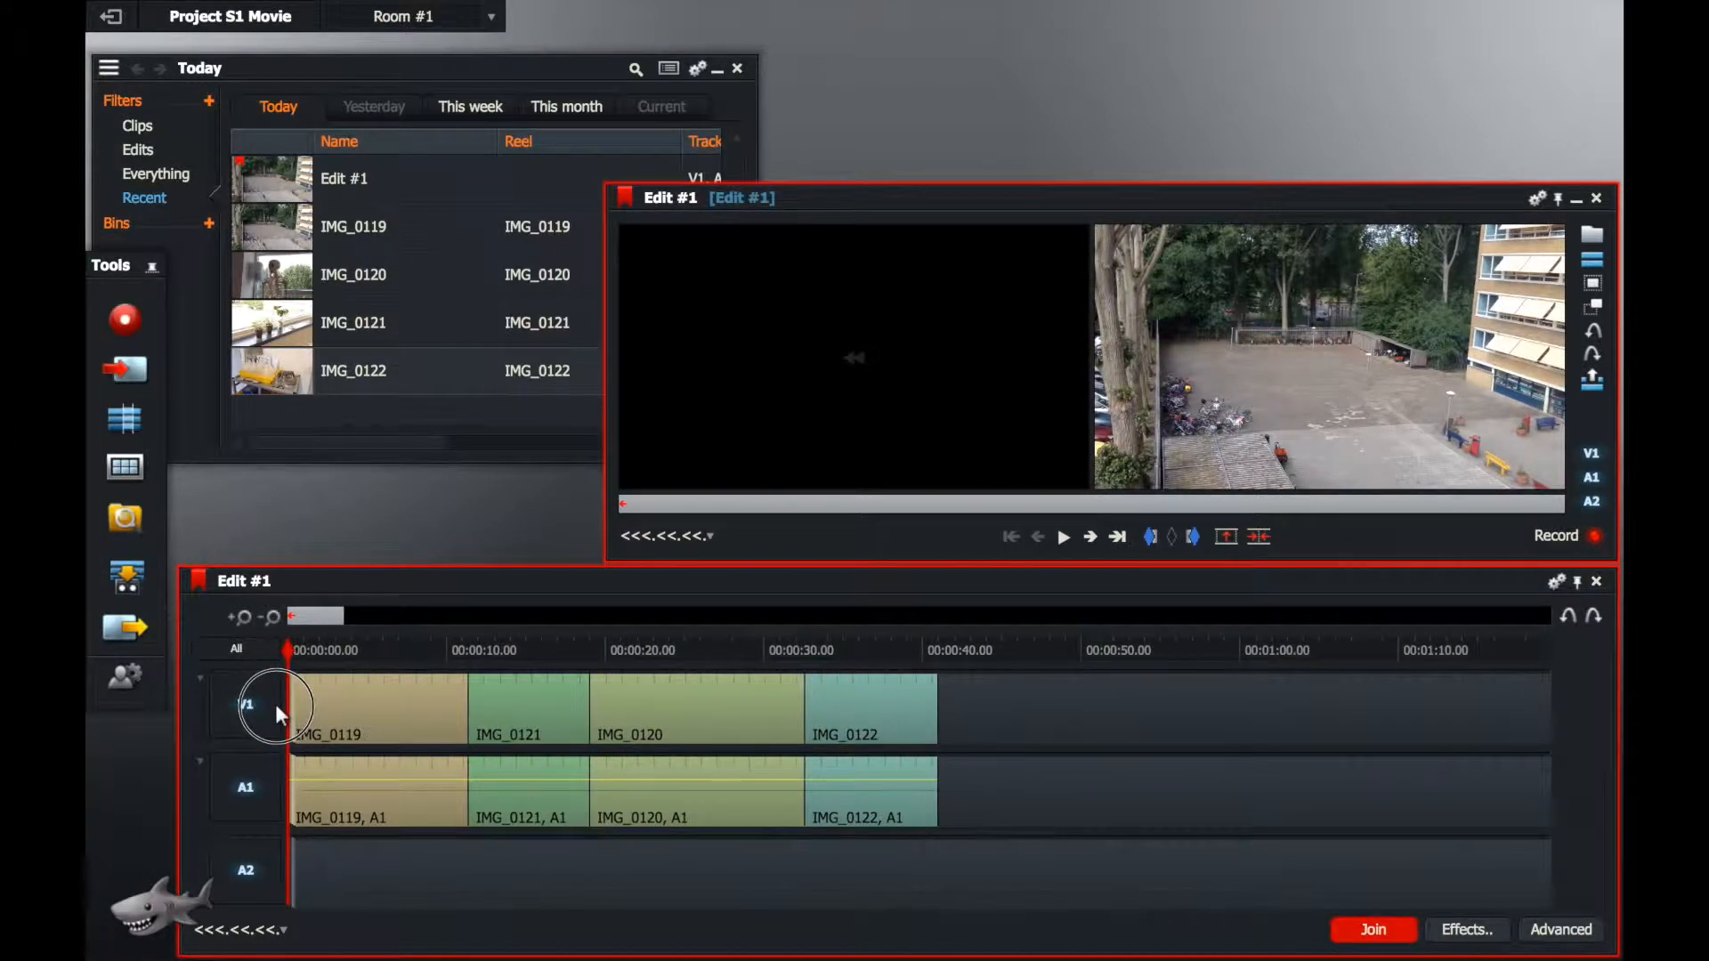
{"action": "scroll", "coordinate": [274, 709], "scroll_direction": "down", "scroll_amount": 3}
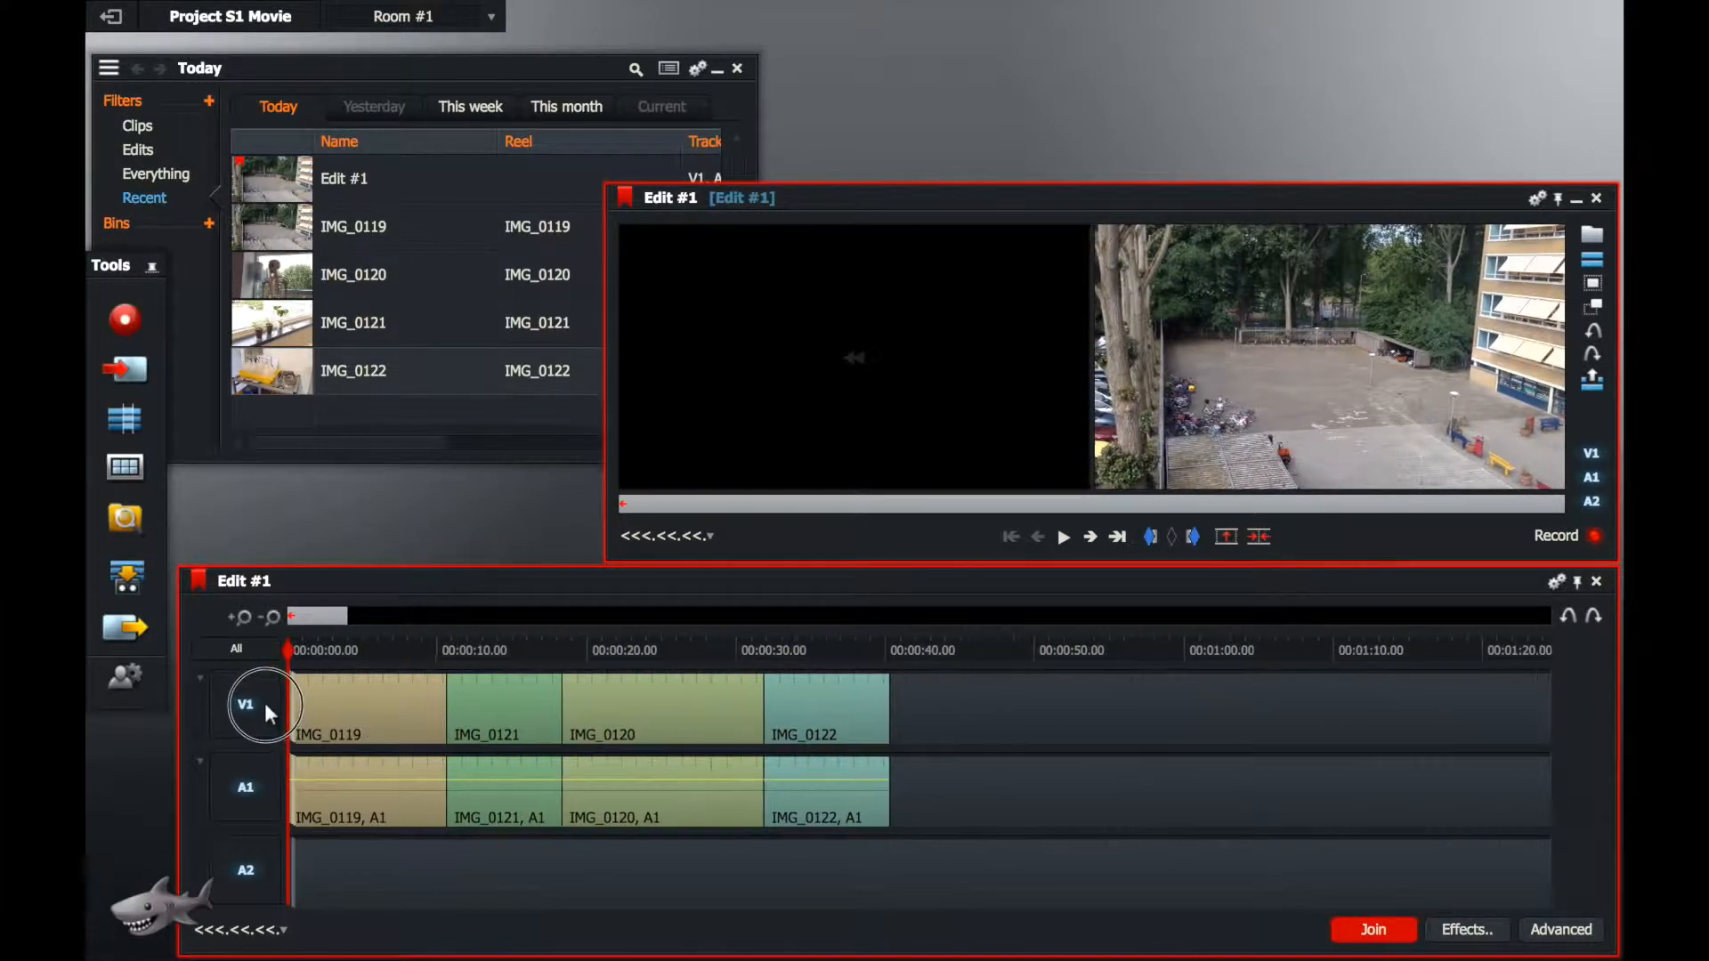
{"action": "scroll", "coordinate": [258, 699], "scroll_direction": "down", "scroll_amount": 3}
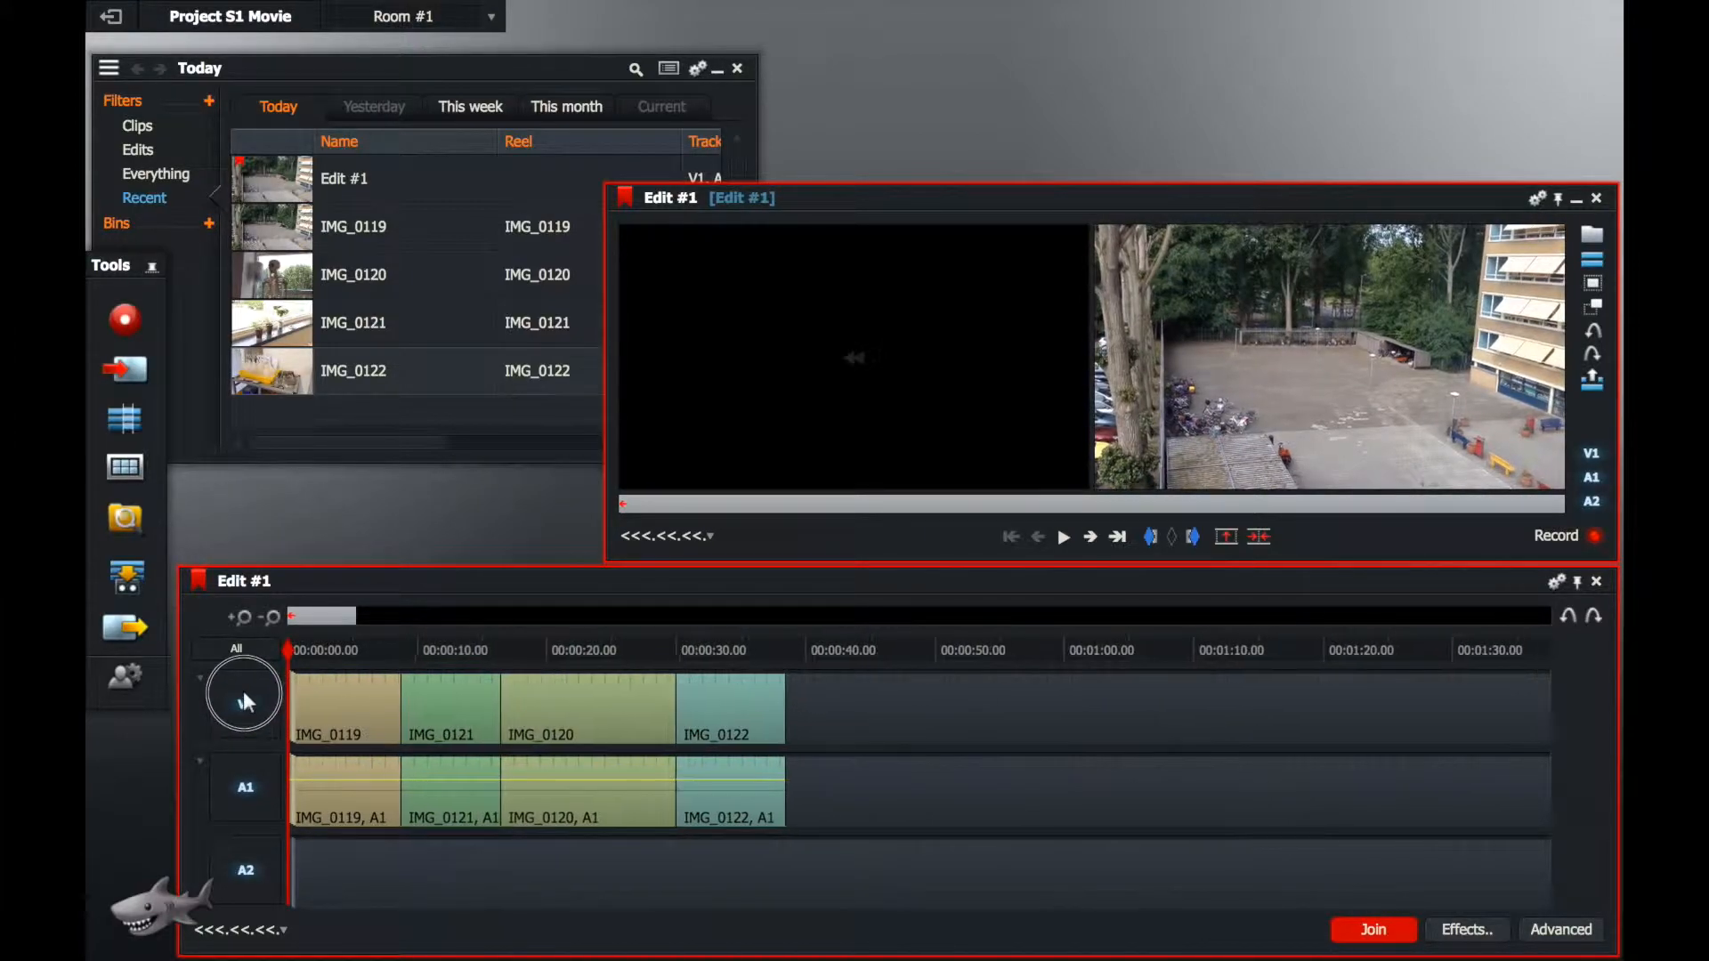
{"action": "scroll", "coordinate": [242, 690], "scroll_direction": "down", "scroll_amount": 2}
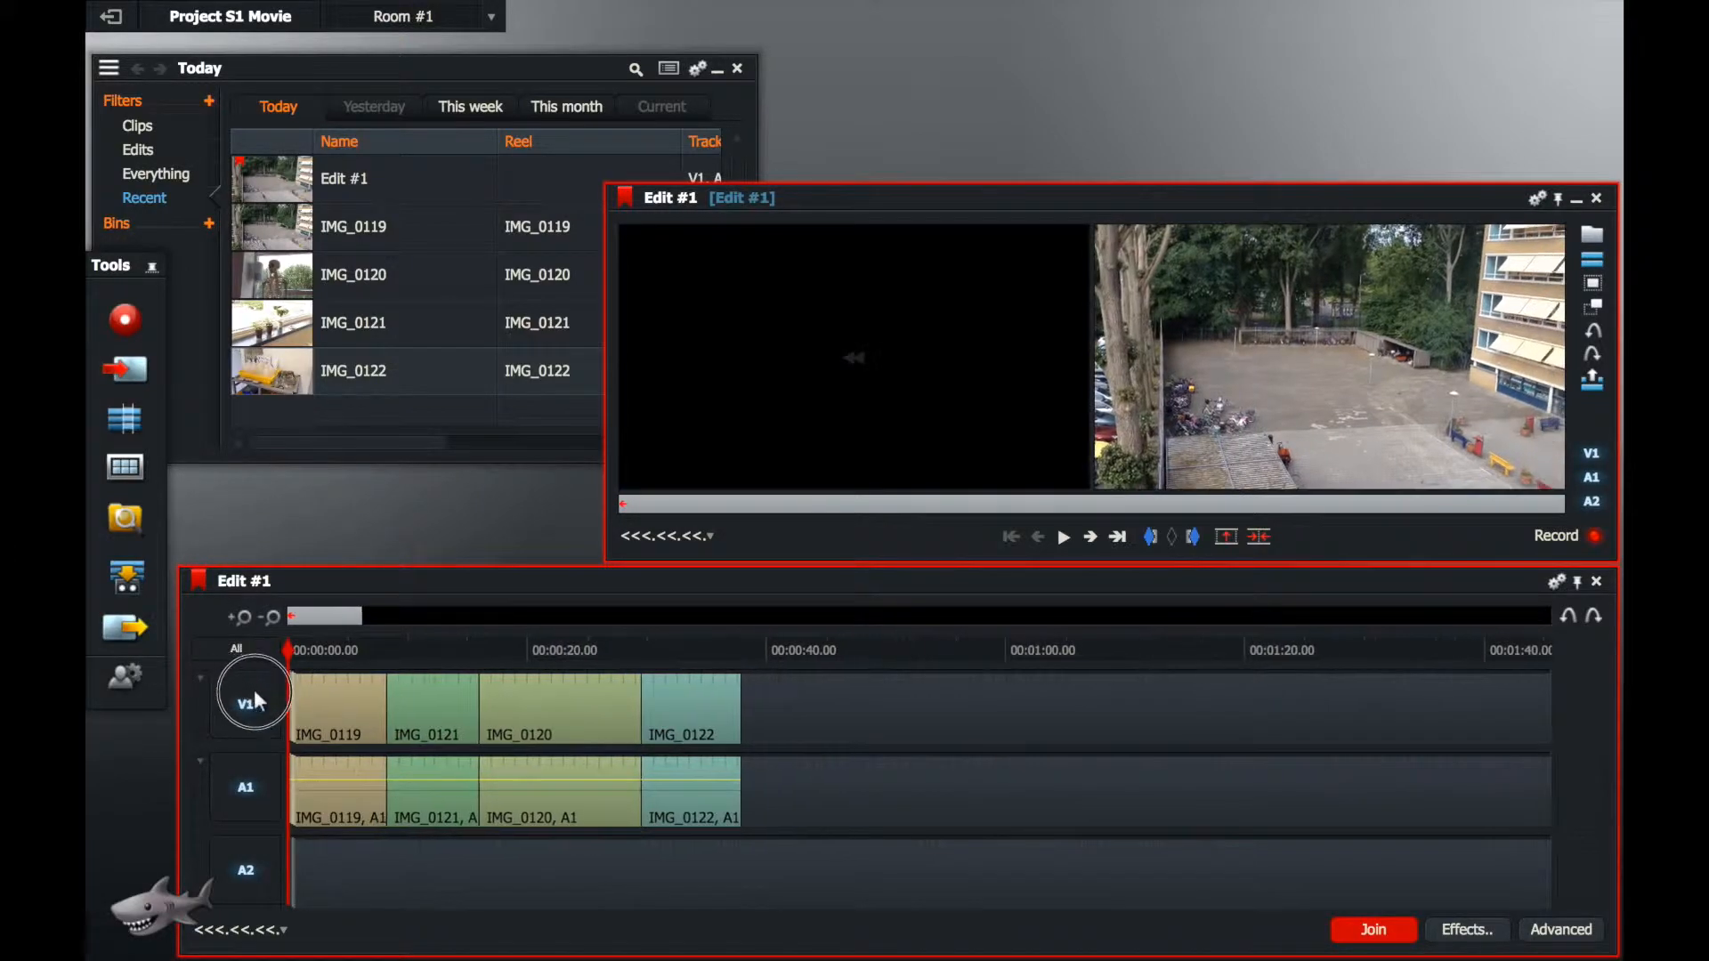
{"action": "scroll", "coordinate": [312, 705], "scroll_direction": "up", "scroll_amount": 2}
{"action": "scroll", "coordinate": [312, 703], "scroll_direction": "down", "scroll_amount": 2}
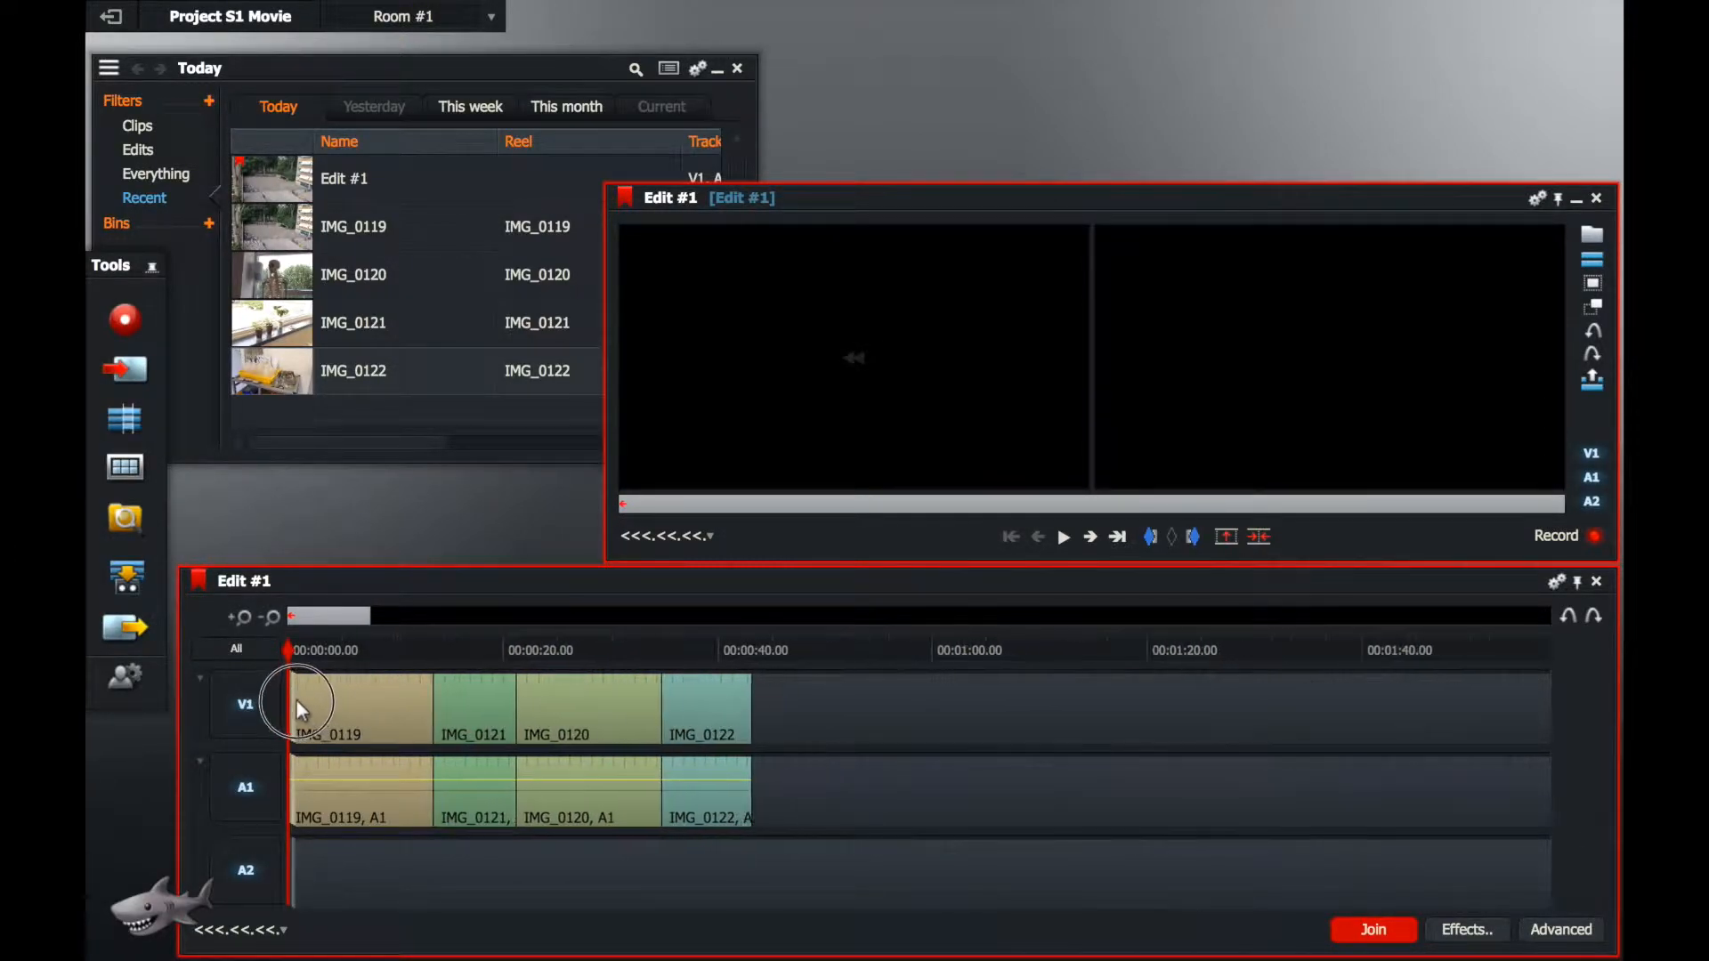
{"action": "scroll", "coordinate": [258, 695], "scroll_direction": "down", "scroll_amount": 2}
{"action": "scroll", "coordinate": [237, 692], "scroll_direction": "down", "scroll_amount": 2}
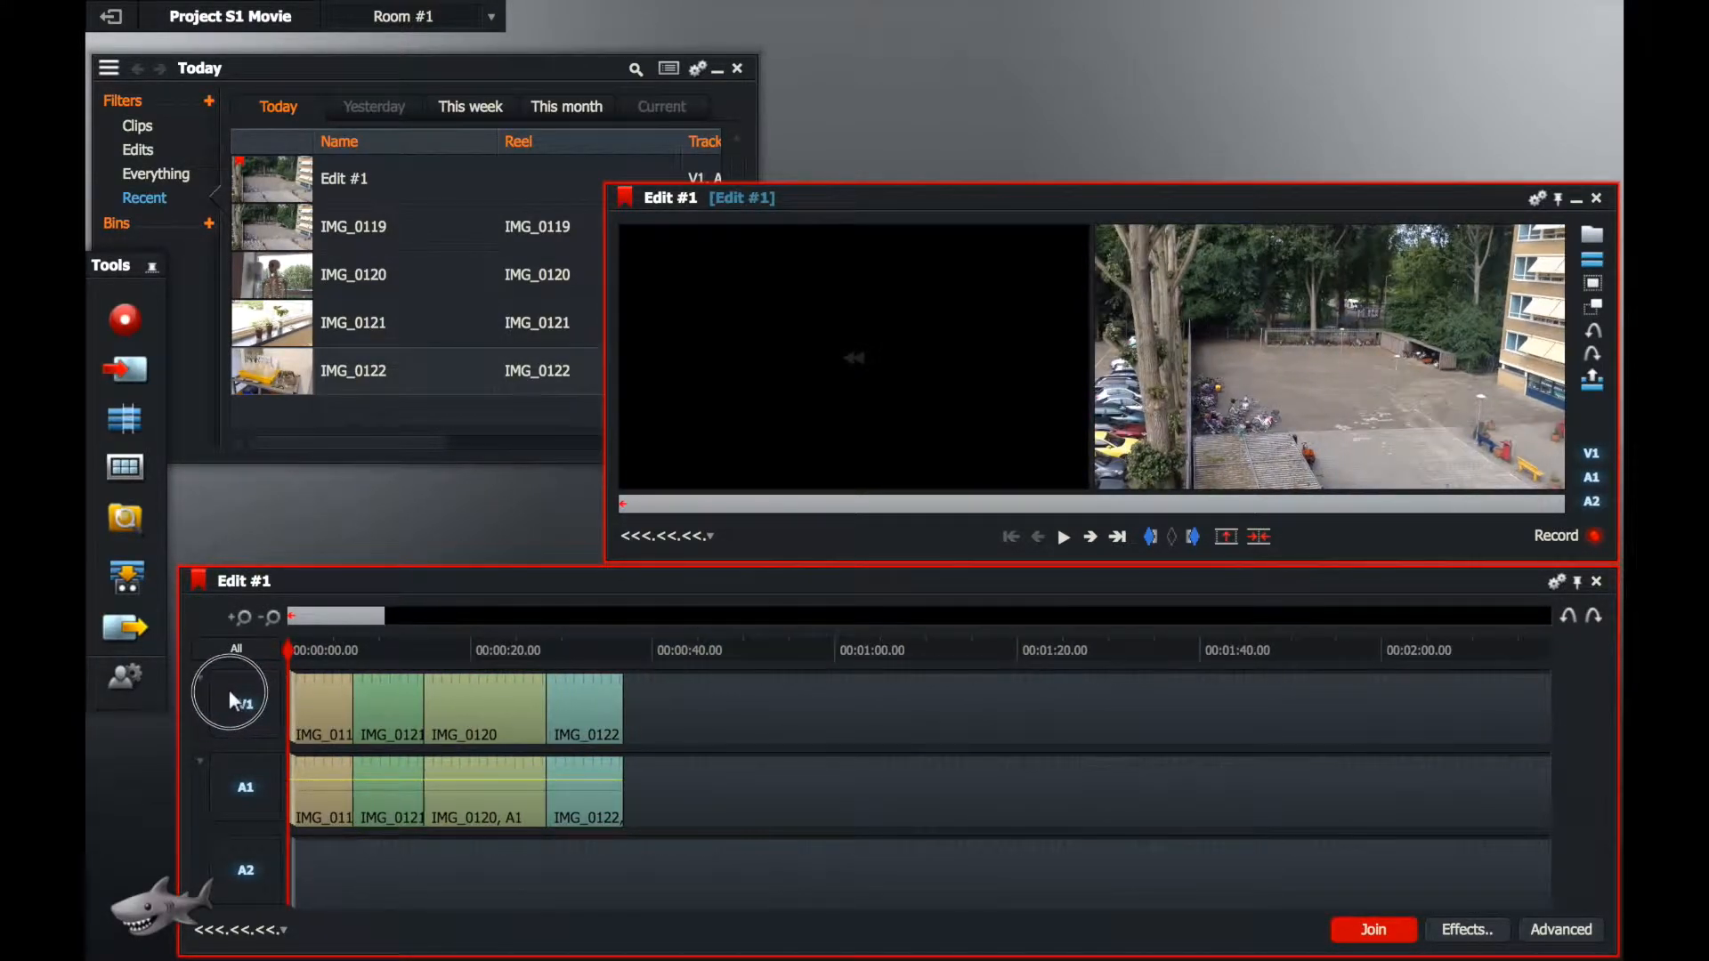
{"action": "left_click_drag", "start_coordinate": [242, 691], "coordinate": [266, 686]}
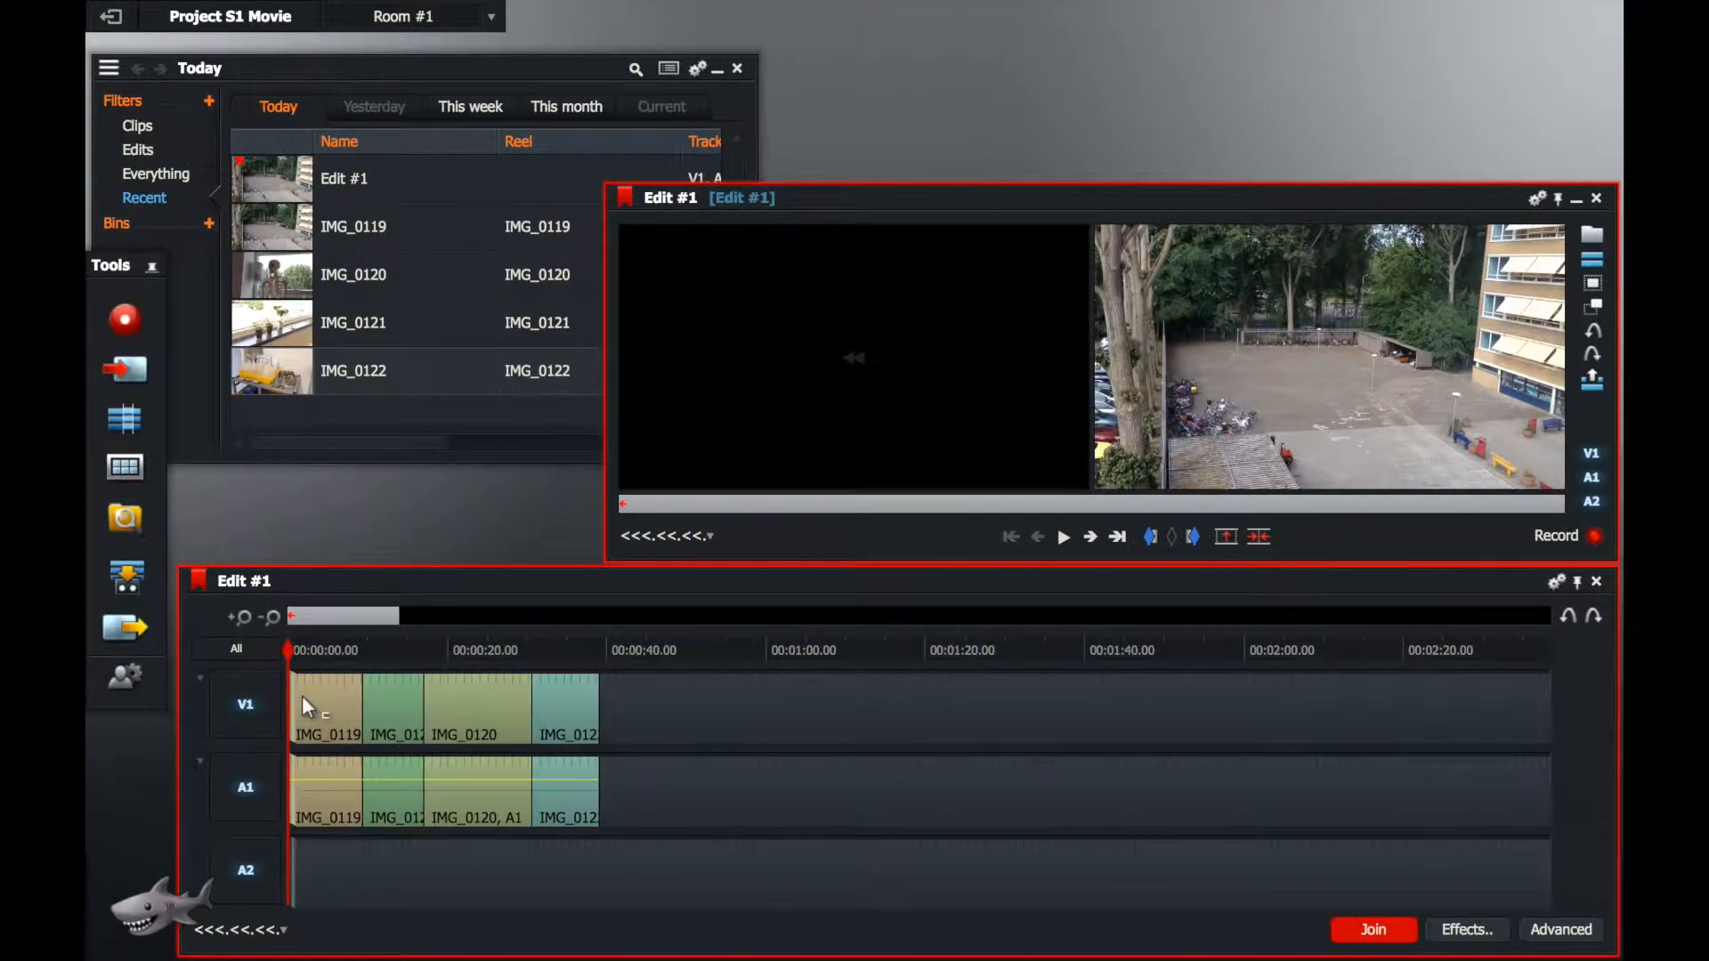
Step: Trim the end of IMG_0121 back to about 00:00:14.27 on both V1 and A1, closing the gap to IMG_0120
{"action": "left_click", "coordinate": [303, 703]}
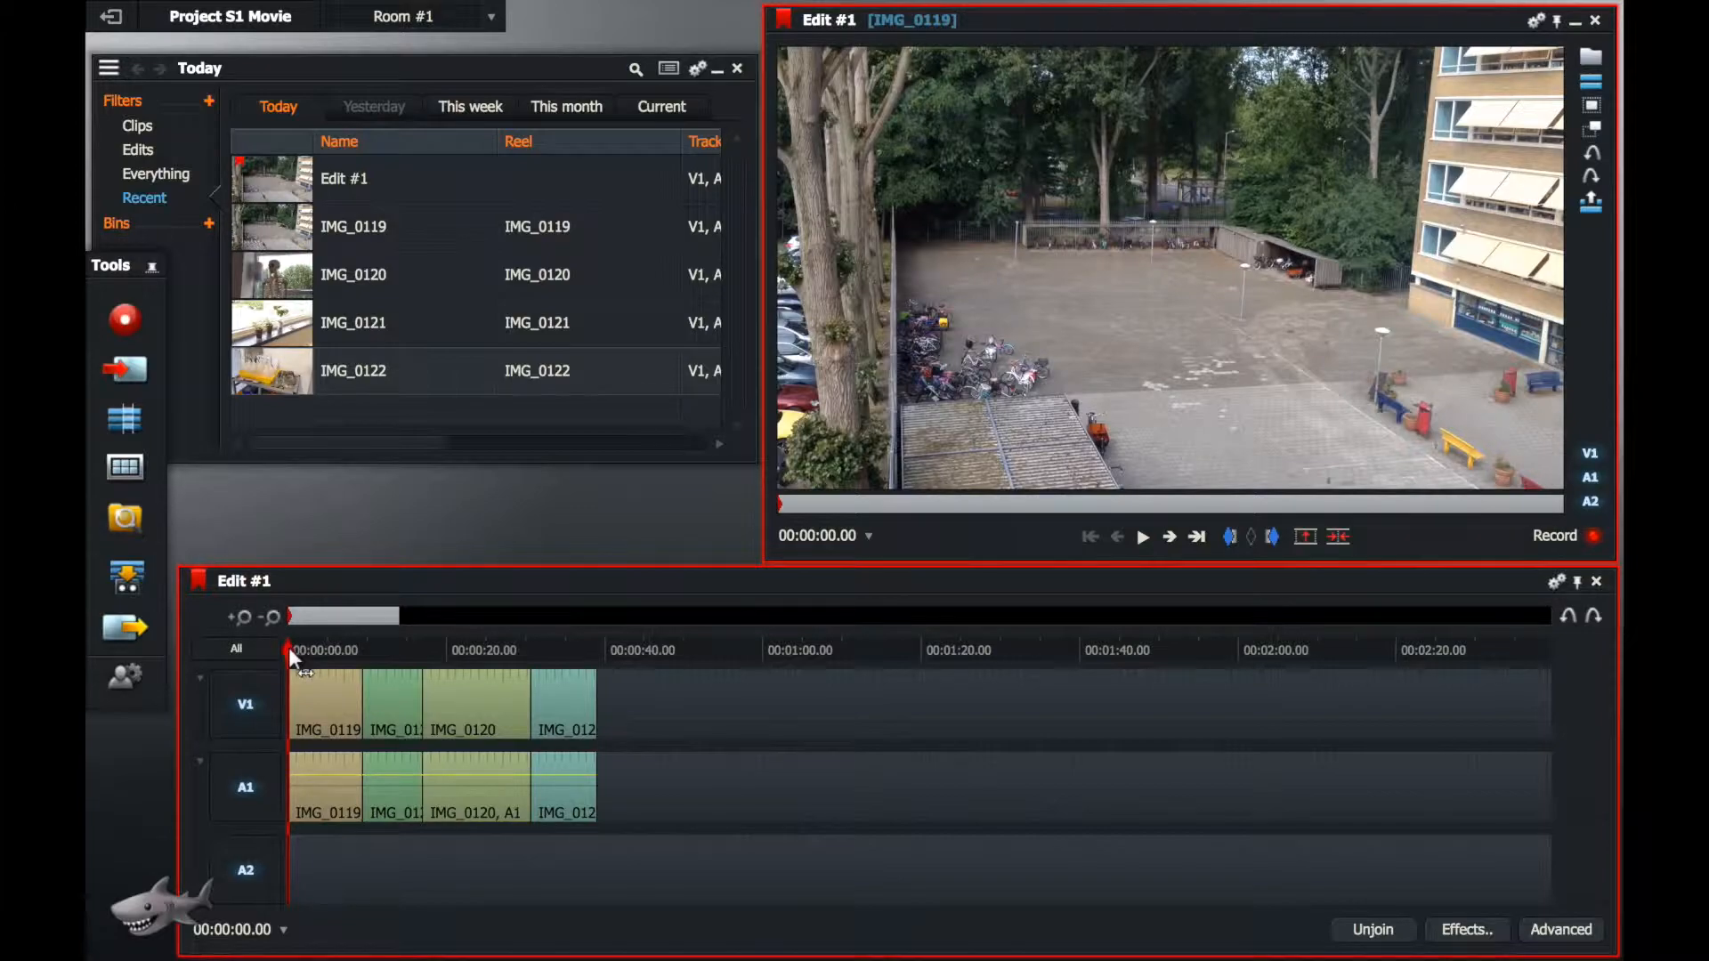
{"action": "left_click_drag", "start_coordinate": [288, 654], "coordinate": [403, 649]}
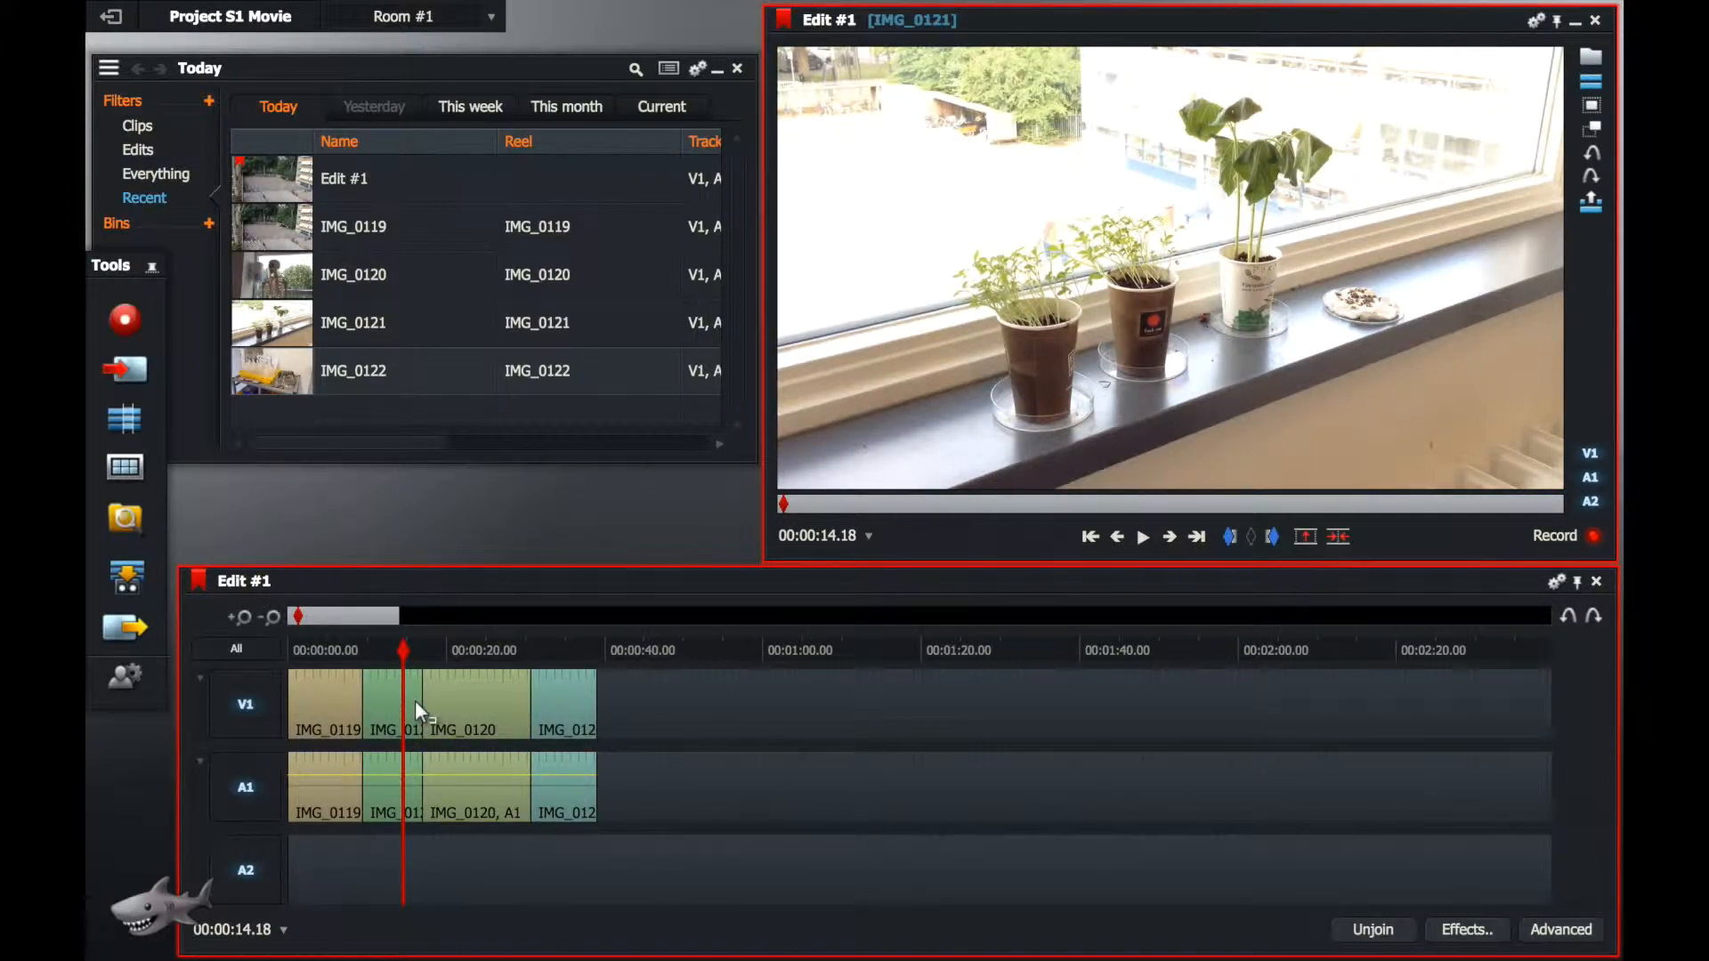
{"action": "left_click", "coordinate": [415, 701]}
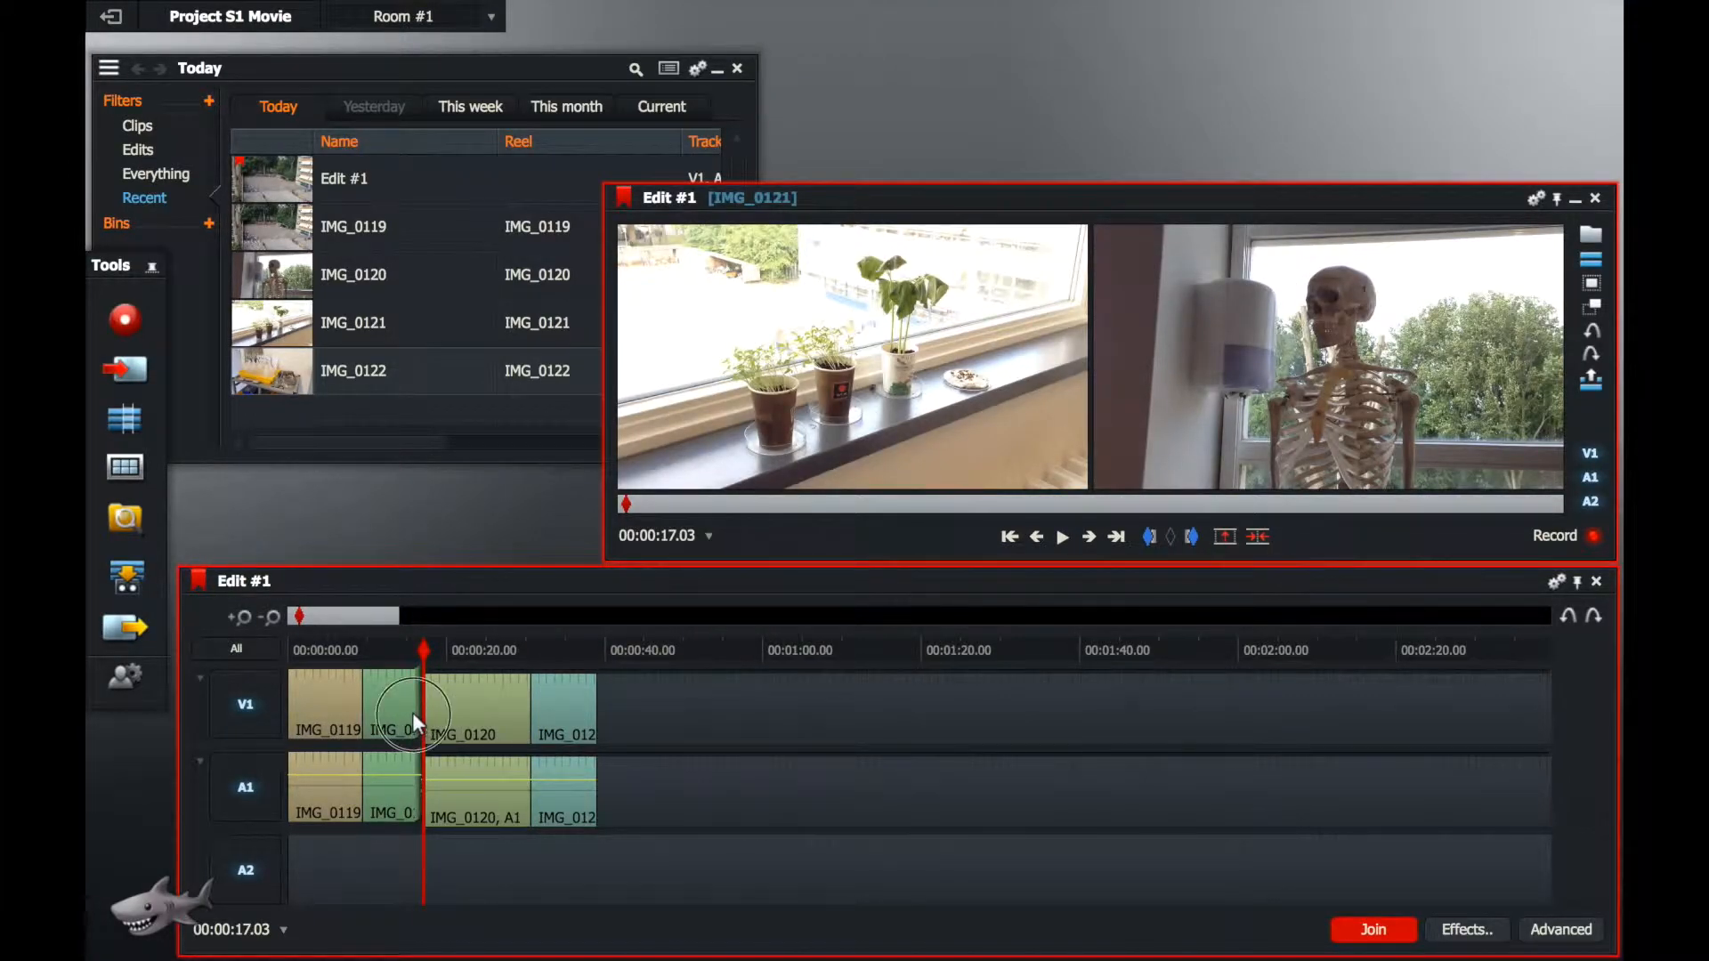
{"action": "left_click_drag", "start_coordinate": [411, 711], "coordinate": [390, 712]}
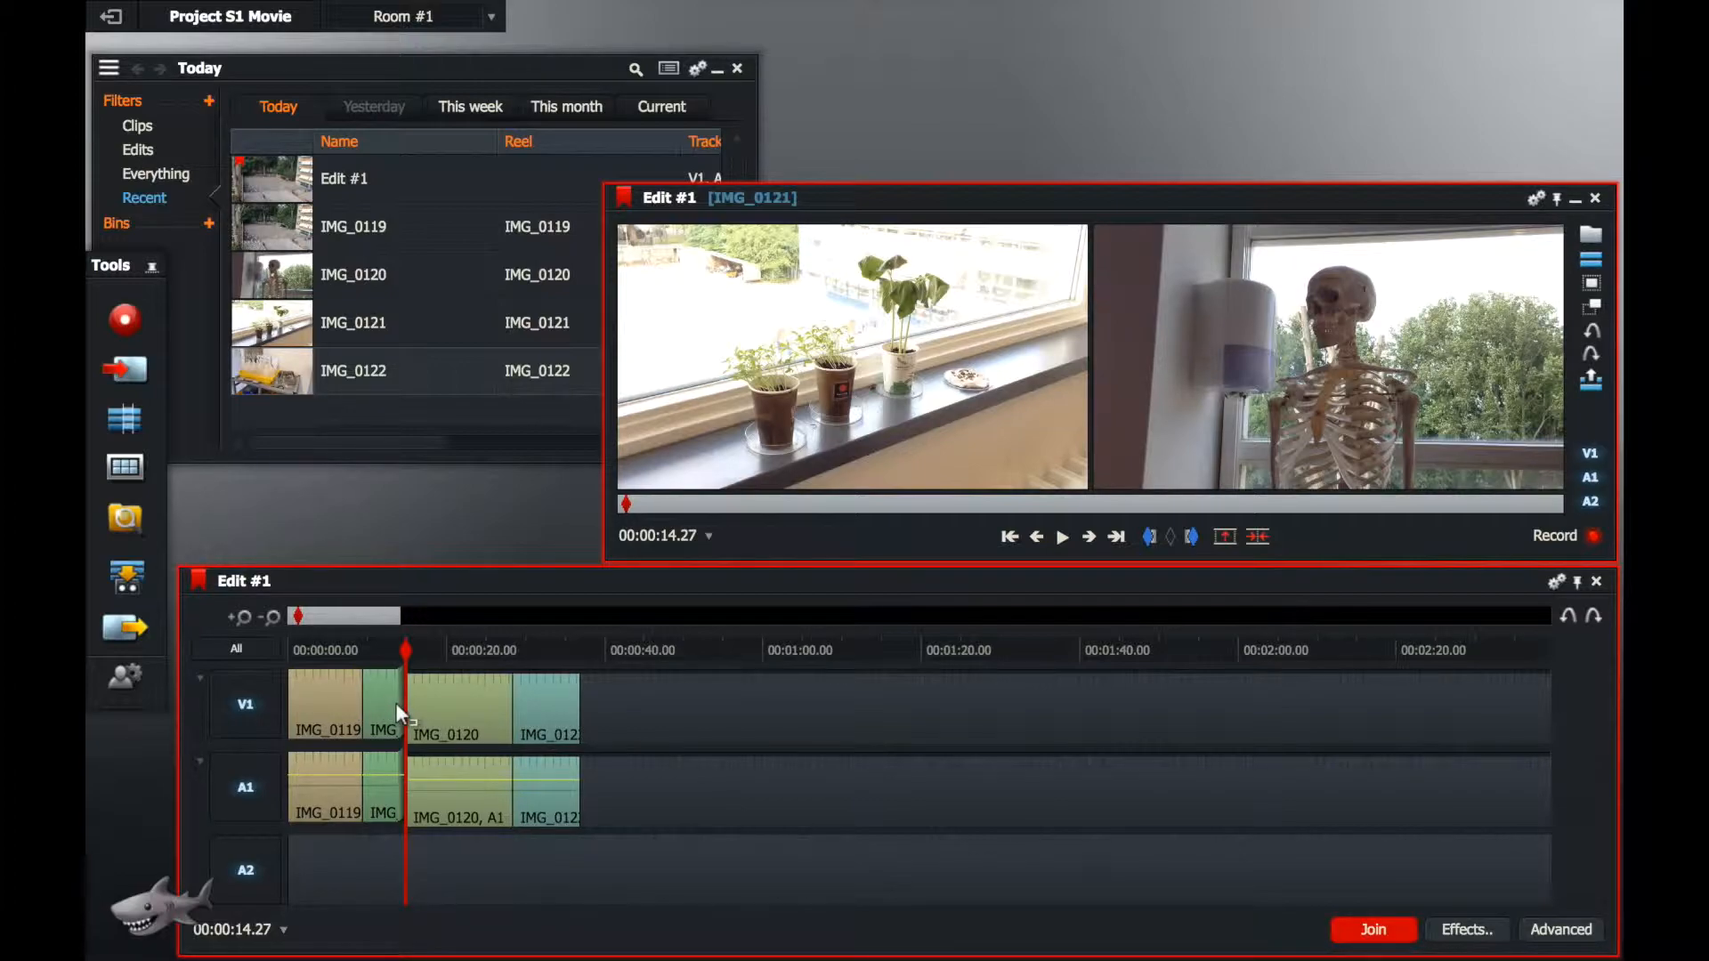
{"action": "left_click", "coordinate": [395, 702]}
Step: Preview IMG_0120 at 00:00:20.02 and trim about six seconds off its start on both V1 and A1
{"action": "left_click_drag", "start_coordinate": [409, 653], "coordinate": [447, 666]}
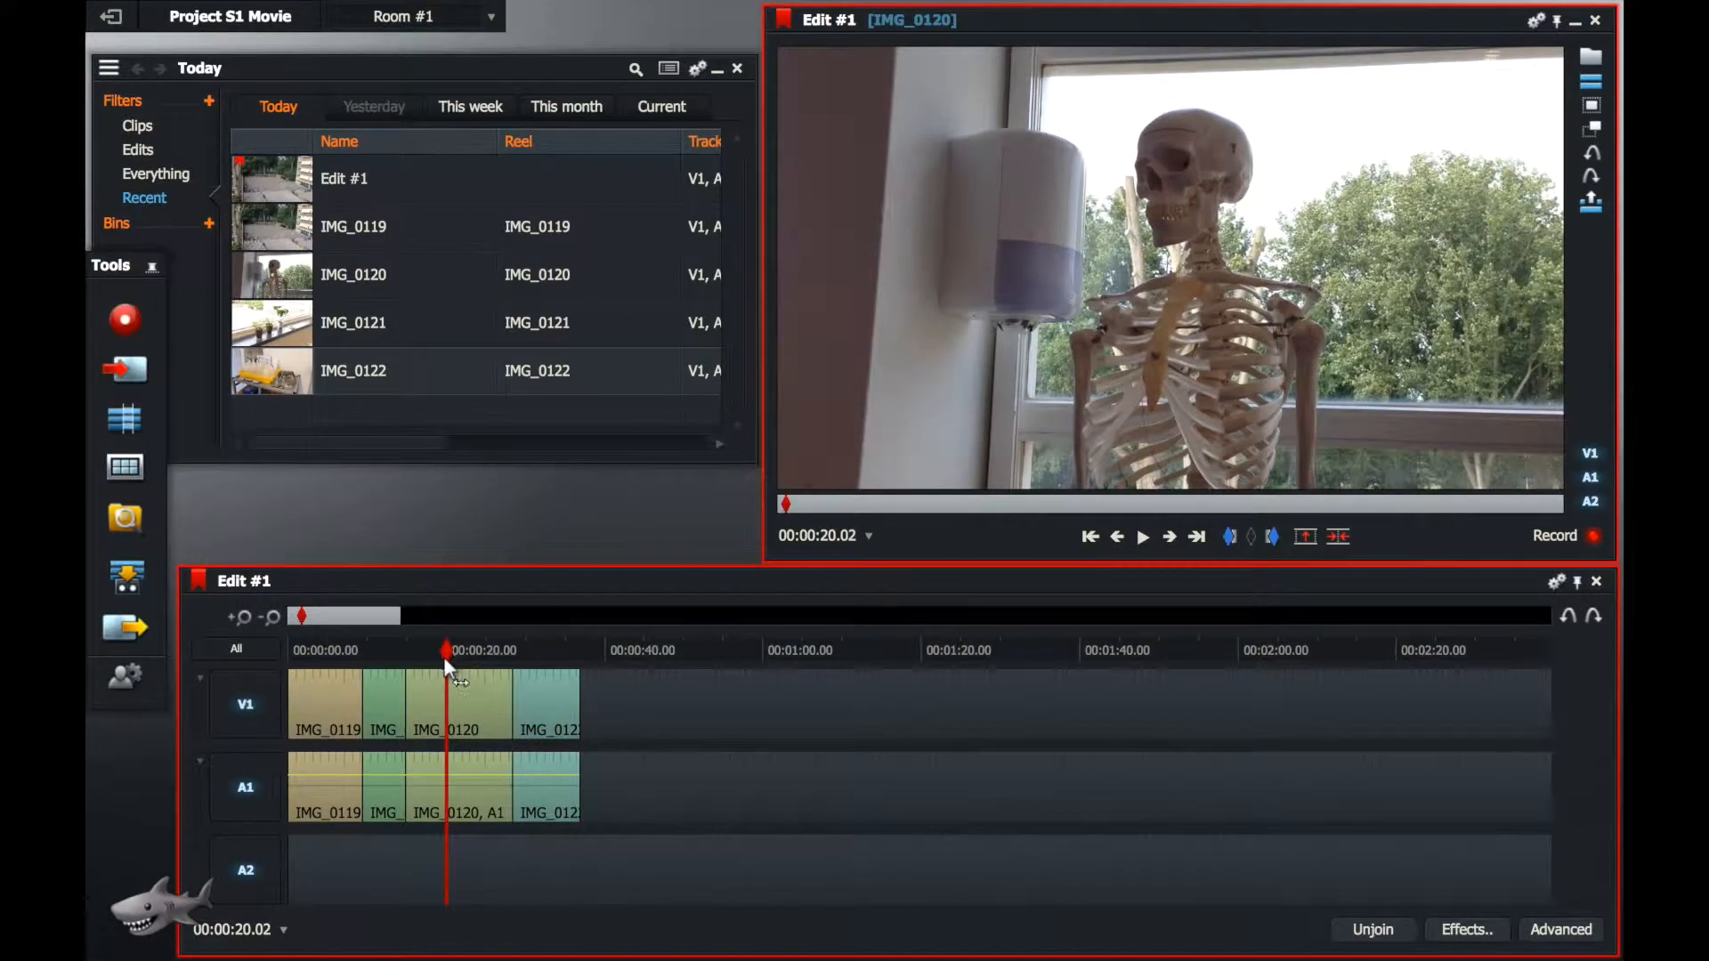
{"action": "left_click", "coordinate": [419, 702]}
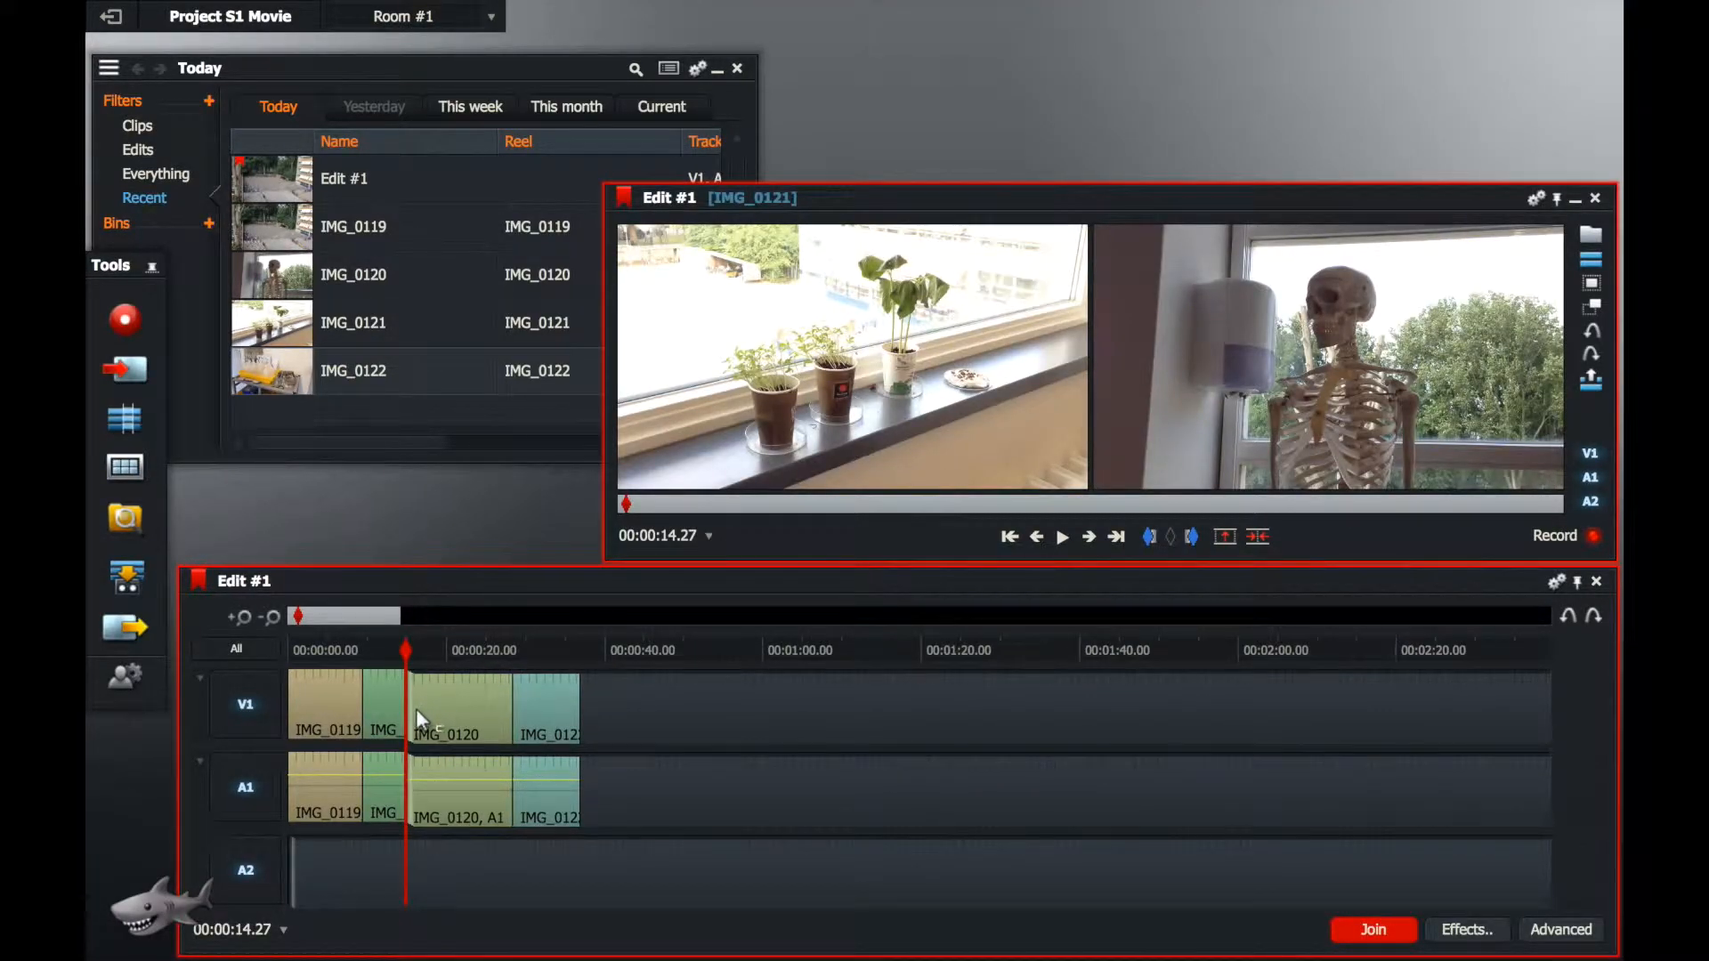
{"action": "left_click_drag", "start_coordinate": [414, 708], "coordinate": [363, 698]}
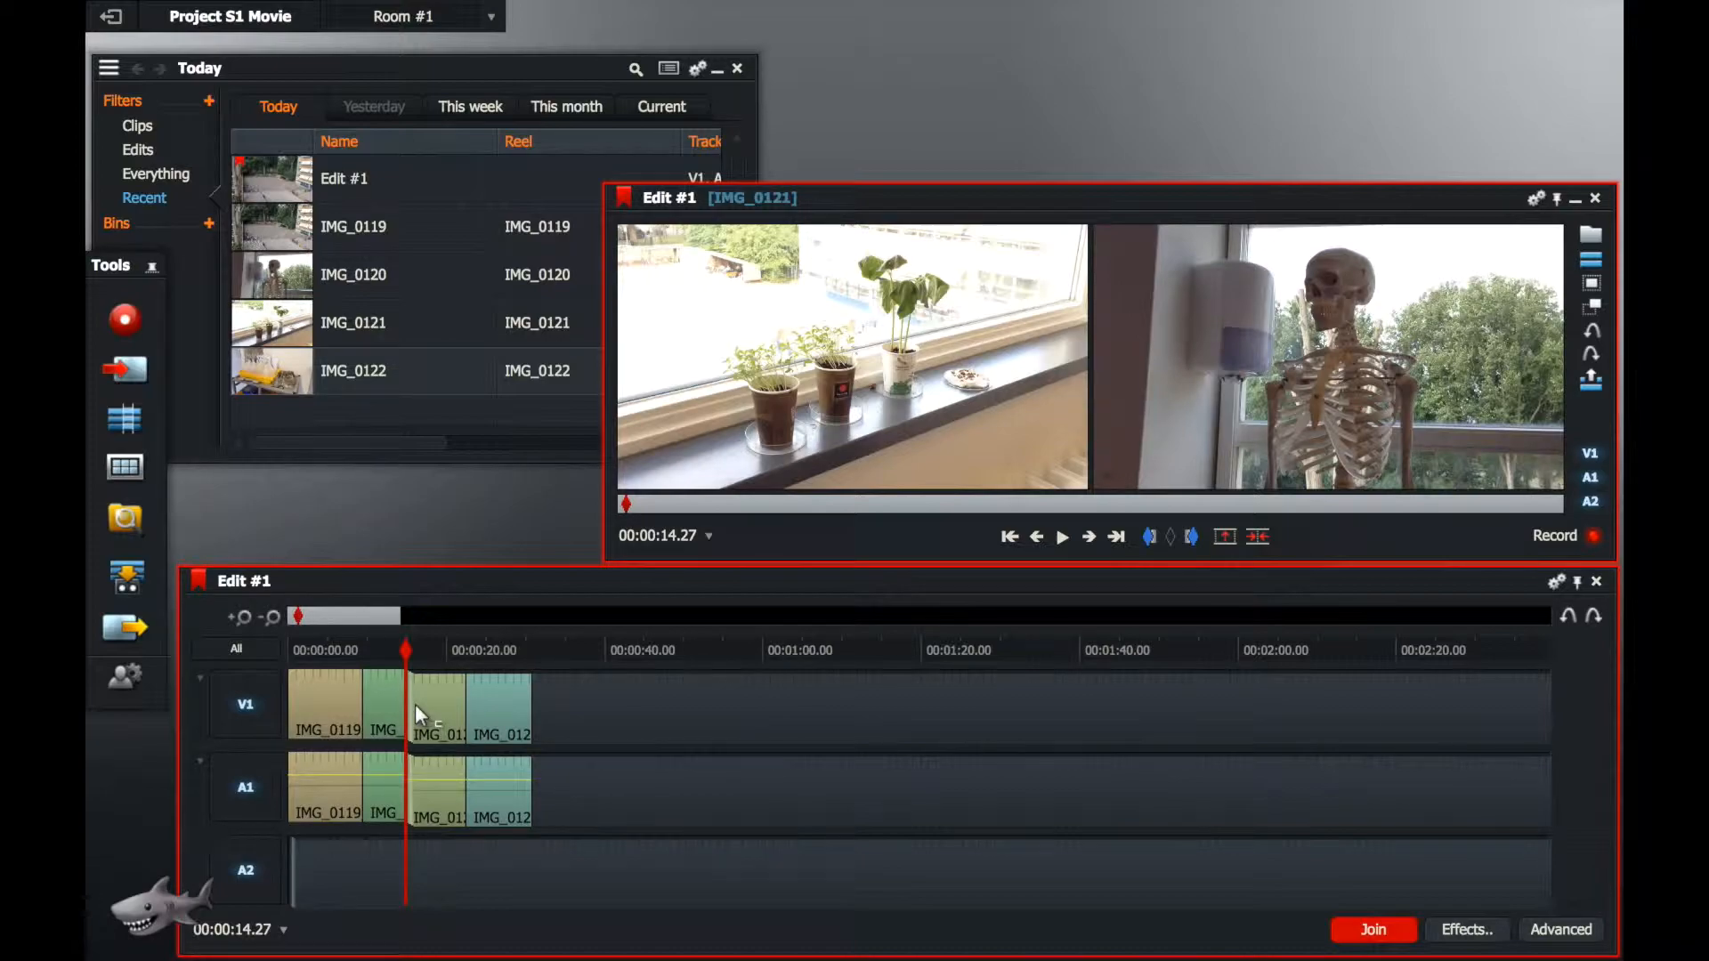
Step: Trim about two seconds off the end of IMG_0122 on V1 and A1, and return the playhead to 00:00:06.03
{"action": "left_click_drag", "start_coordinate": [414, 703], "coordinate": [498, 639]}
{"action": "left_click", "coordinate": [409, 648]}
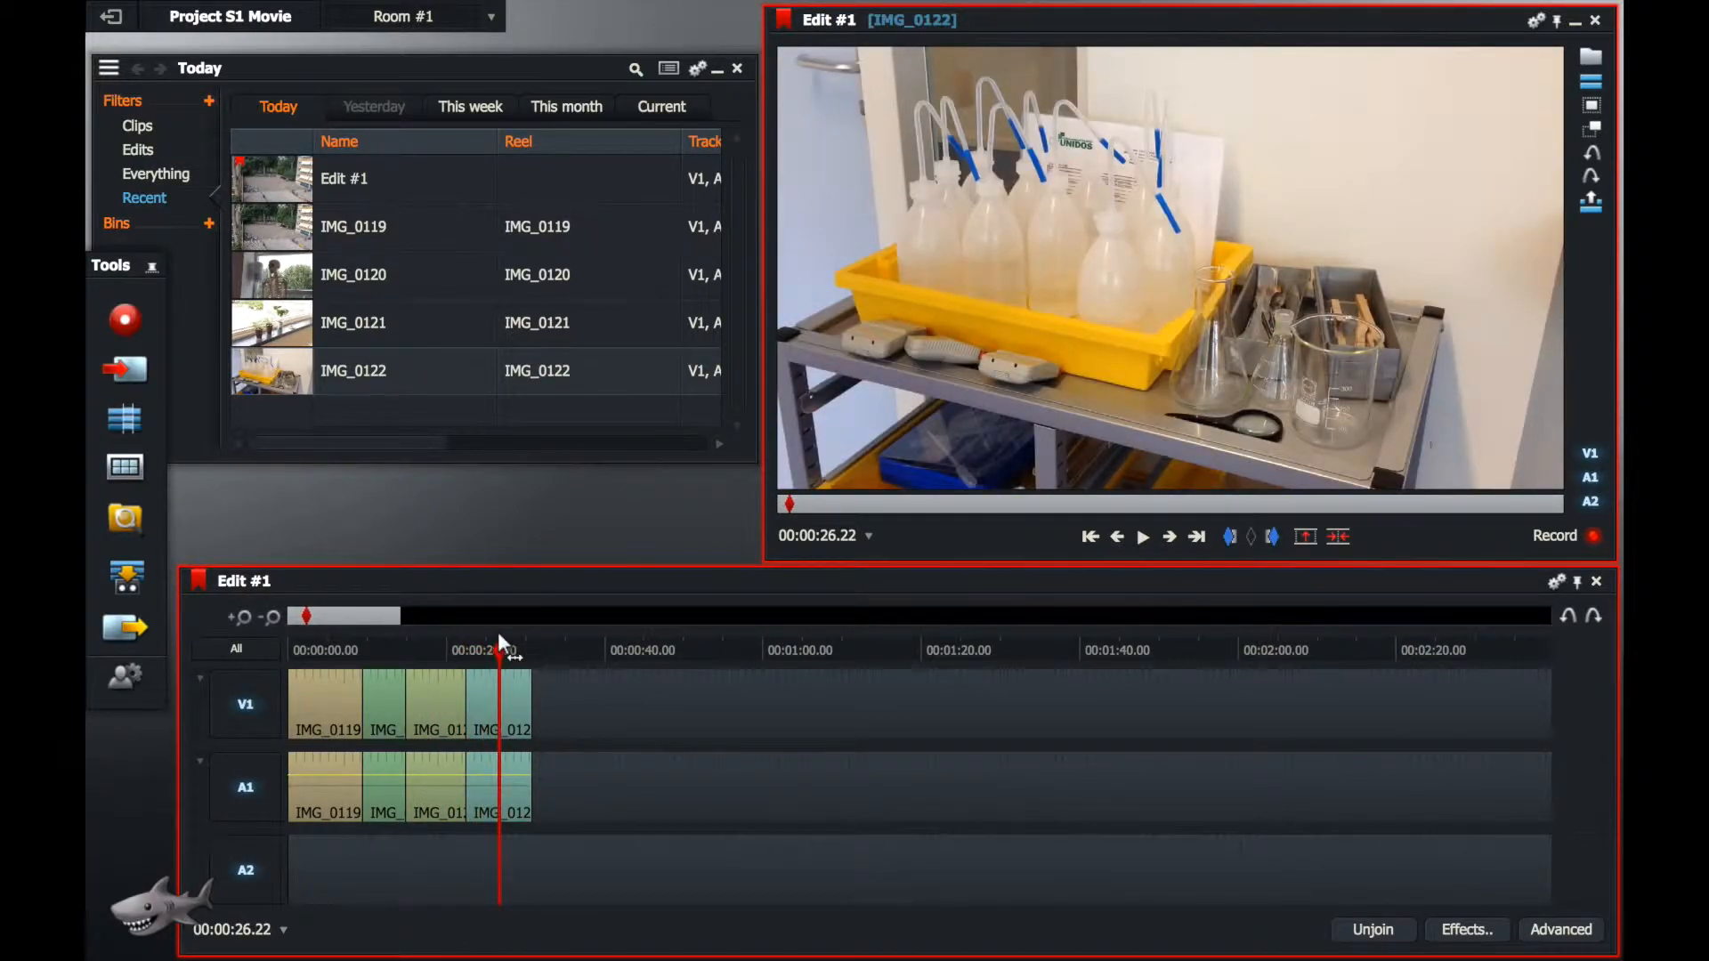
{"action": "left_click", "coordinate": [522, 703]}
{"action": "left_click_drag", "start_coordinate": [525, 701], "coordinate": [334, 649]}
{"action": "left_click", "coordinate": [500, 701]}
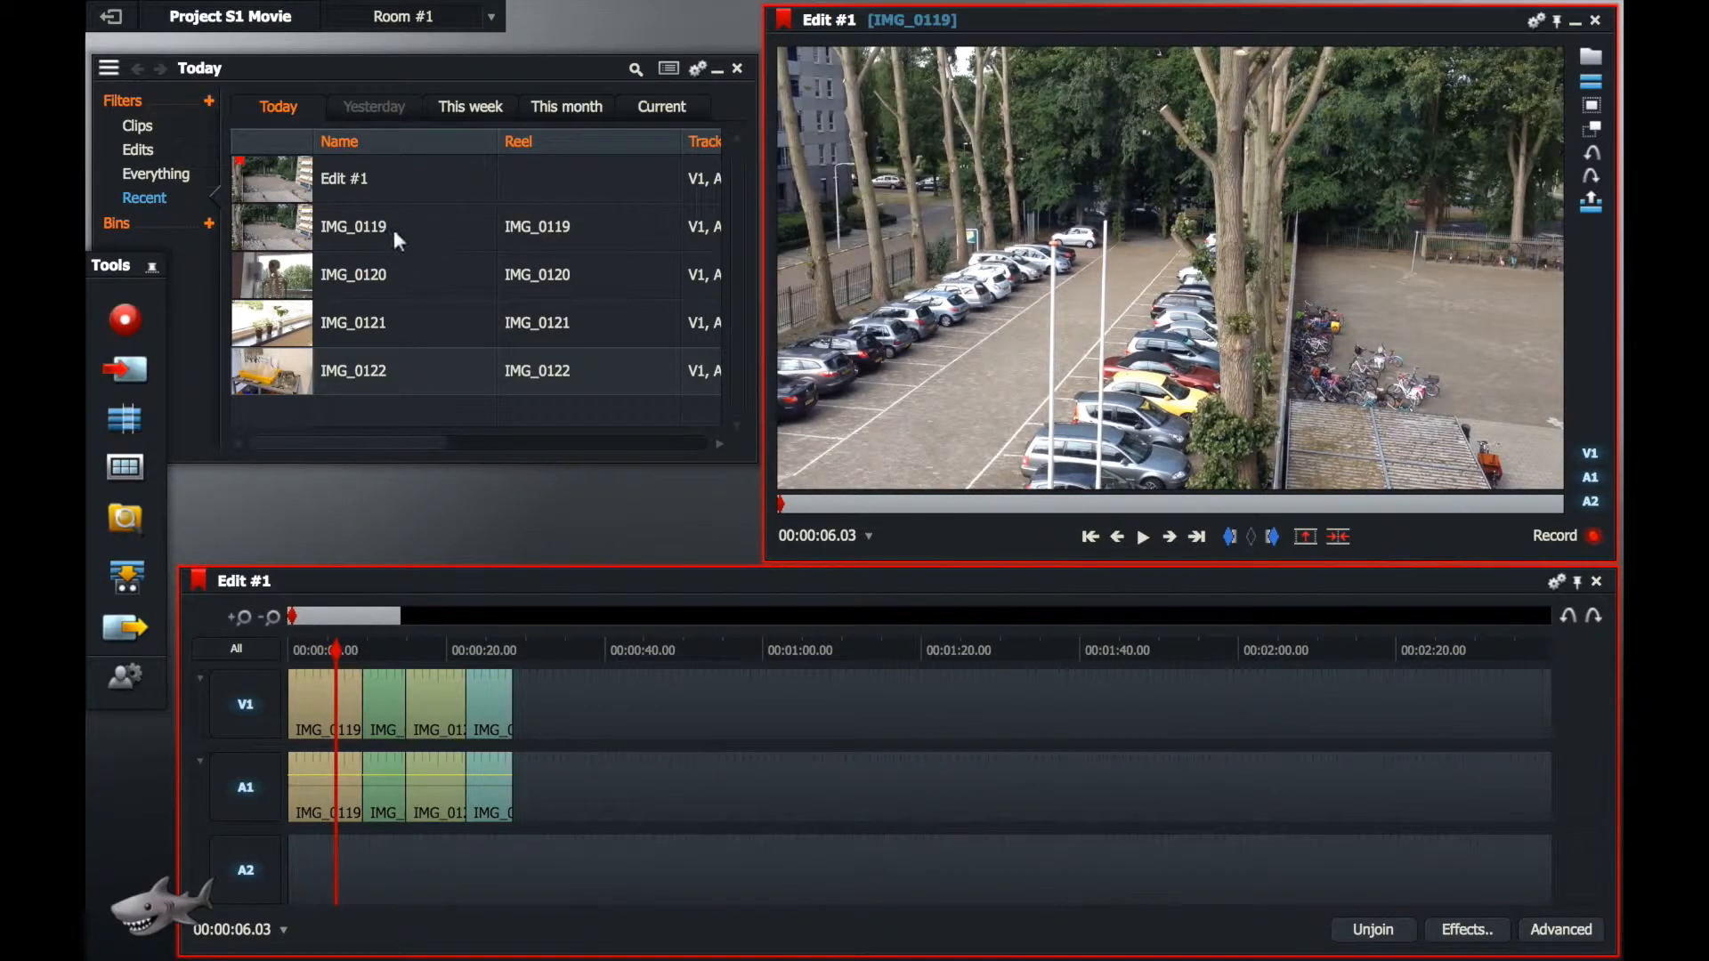